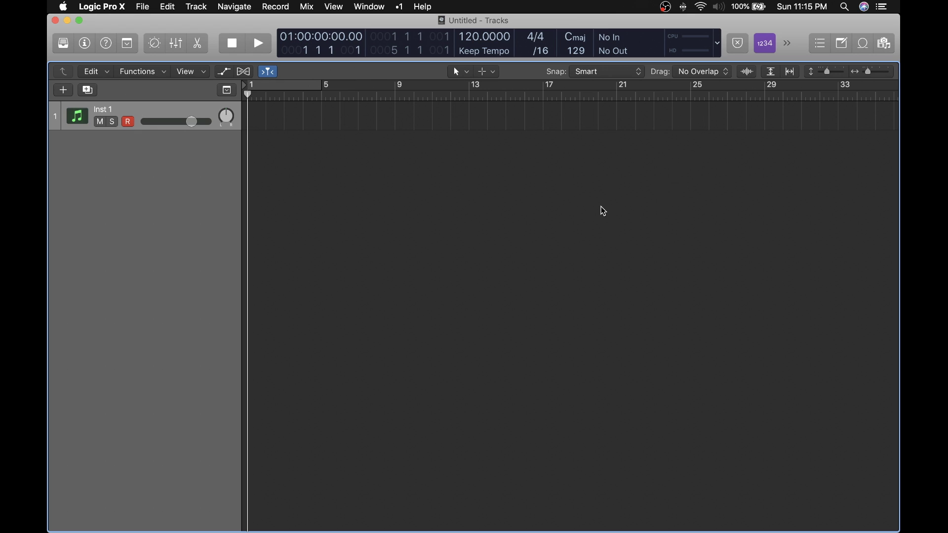
- Load the PLUCK Steam Pipe Cigarette patch on the instrument track from the Keys : Plucks category of the Presets 2 user patches
{"action": "key", "text": "y"}
{"action": "left_click", "coordinate": [127, 227]}
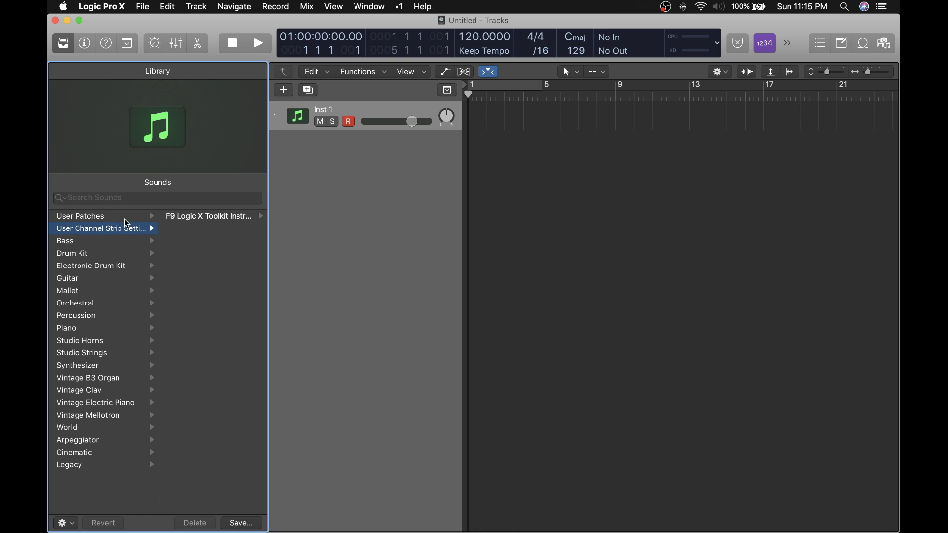
{"action": "left_click", "coordinate": [129, 216]}
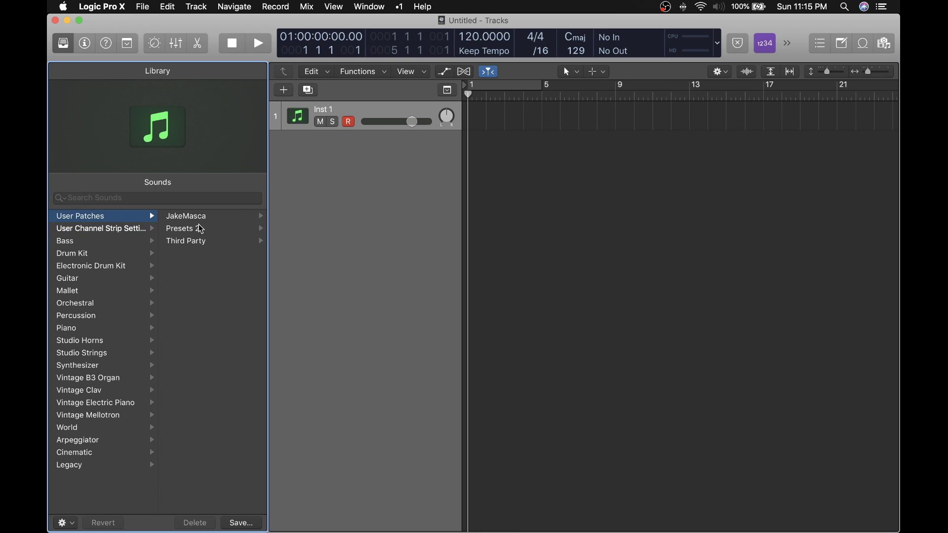
{"action": "left_click", "coordinate": [199, 227]}
{"action": "left_click", "coordinate": [198, 220]}
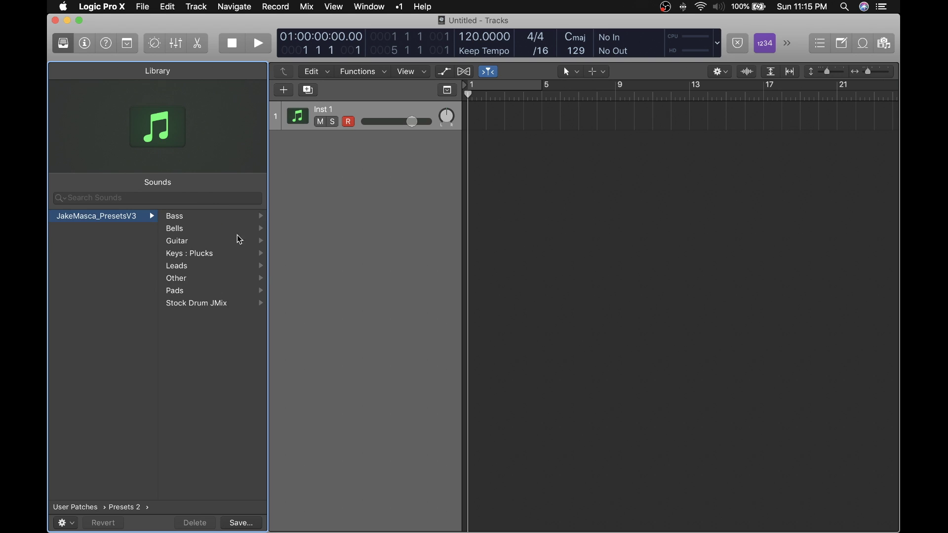
{"action": "left_click", "coordinate": [224, 255]}
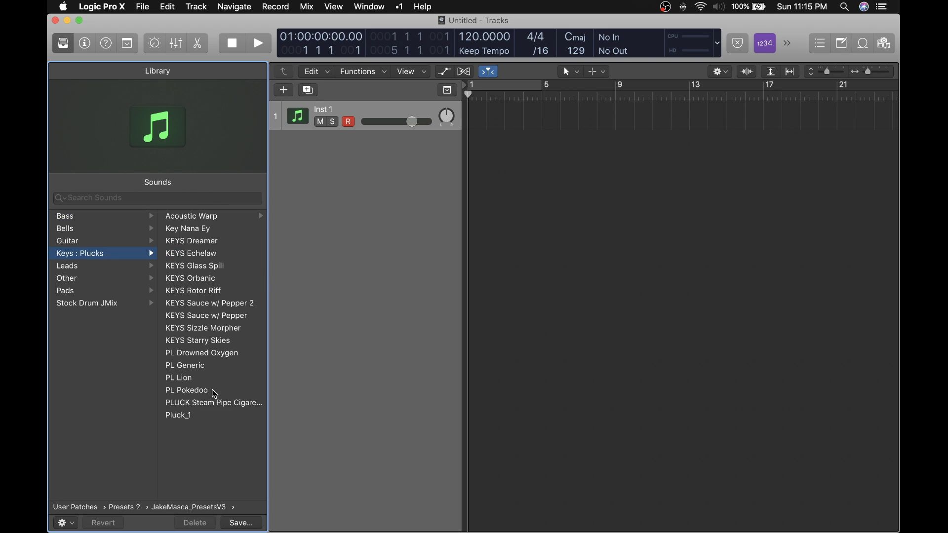
{"action": "left_click", "coordinate": [213, 402]}
- Audition the PLUCK Steam Pipe Cigarette patch by playing chords with Musical Typing, lowering the octave to C1
{"action": "key", "text": "super+k"}
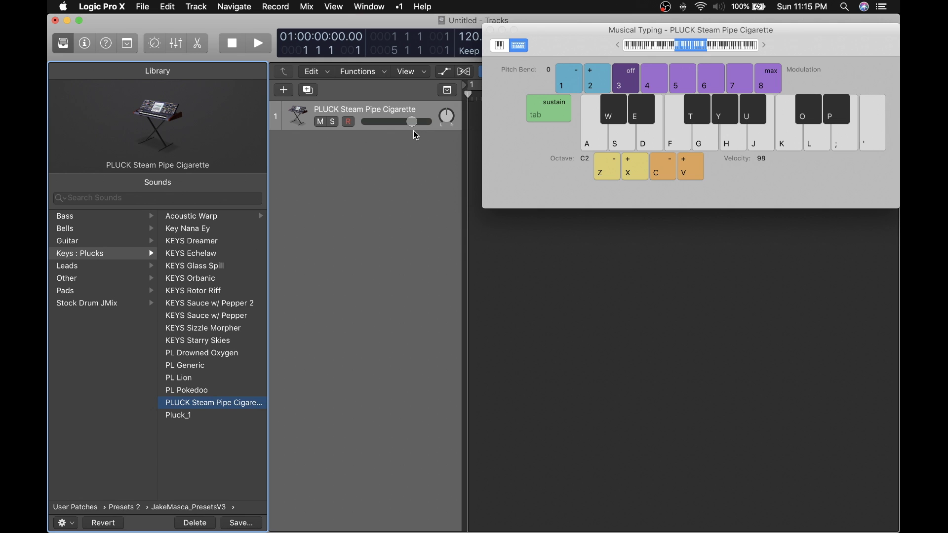
{"action": "key", "text": "a"}
{"action": "key", "text": "u"}
{"action": "key", "text": "a"}
{"action": "key", "text": "u"}
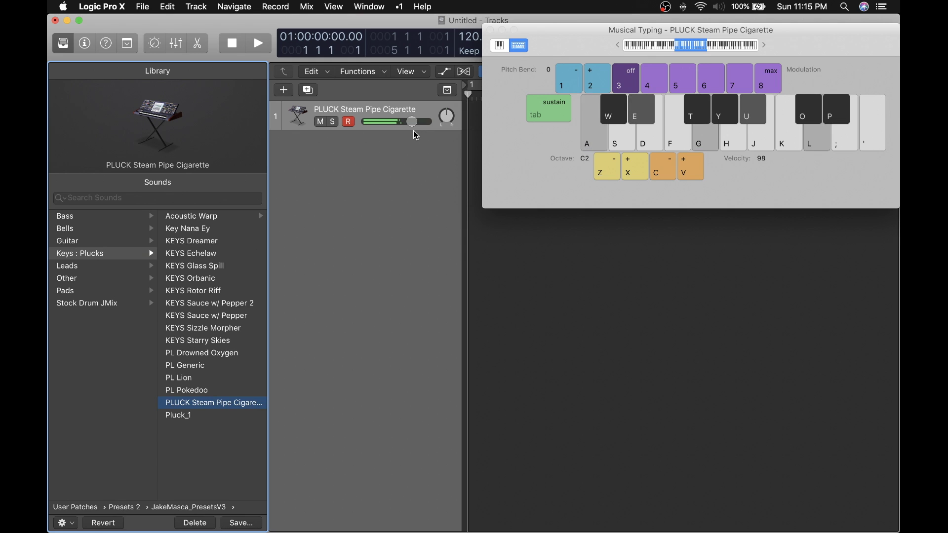
{"action": "key", "text": "z"}
{"action": "key", "text": "a"}
{"action": "key", "text": "e"}
{"action": "key", "text": "g"}
{"action": "key", "text": "u"}
{"action": "key", "text": "l"}
{"action": "key", "text": "g"}
{"action": "key", "text": "u"}
{"action": "key", "text": "p"}
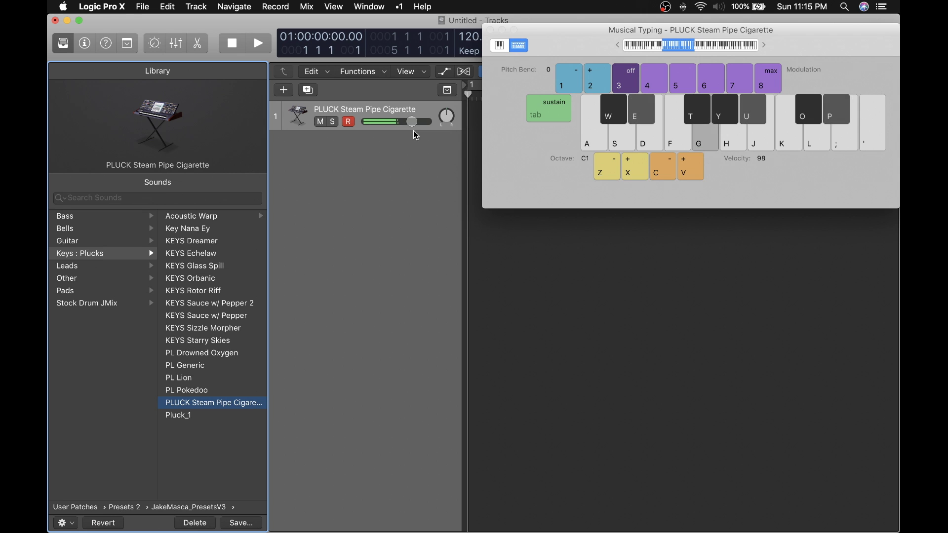
{"action": "key", "text": "f"}
{"action": "key", "text": "h"}
{"action": "key", "text": "l"}
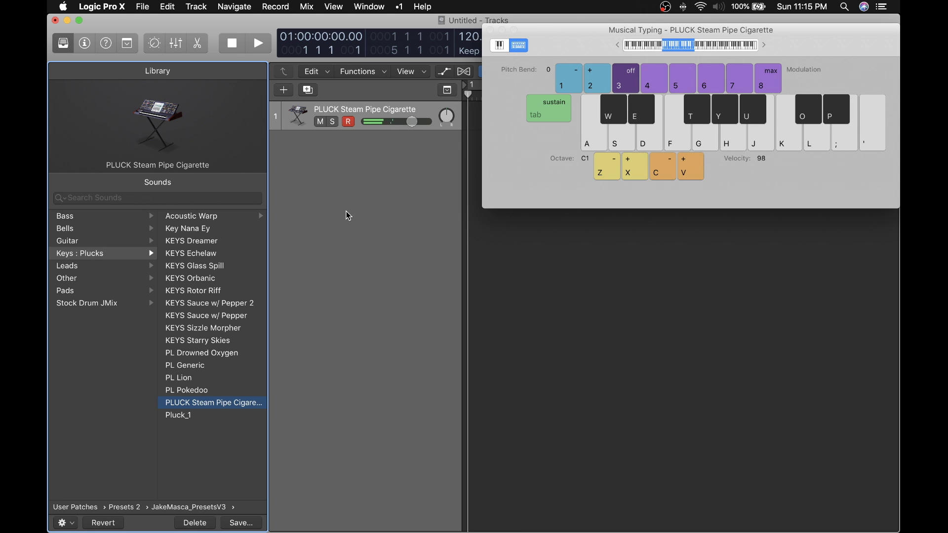
{"action": "key", "text": "cmd+k"}
- Inspect the patch's effects chain in the mixer and load the KEYS Sauce w/ Pepper 2 patch on the track
{"action": "key", "text": "x"}
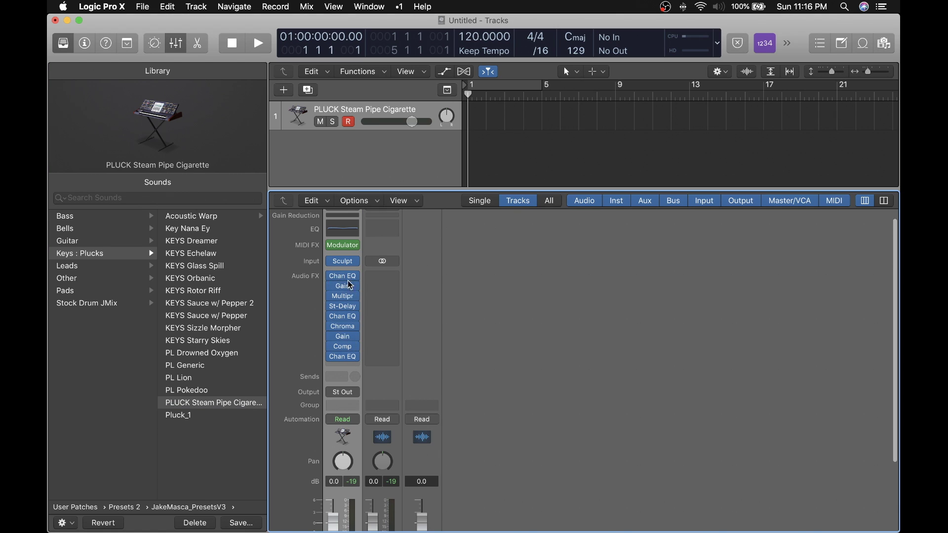
{"action": "key", "text": "x"}
{"action": "left_click", "coordinate": [238, 302]}
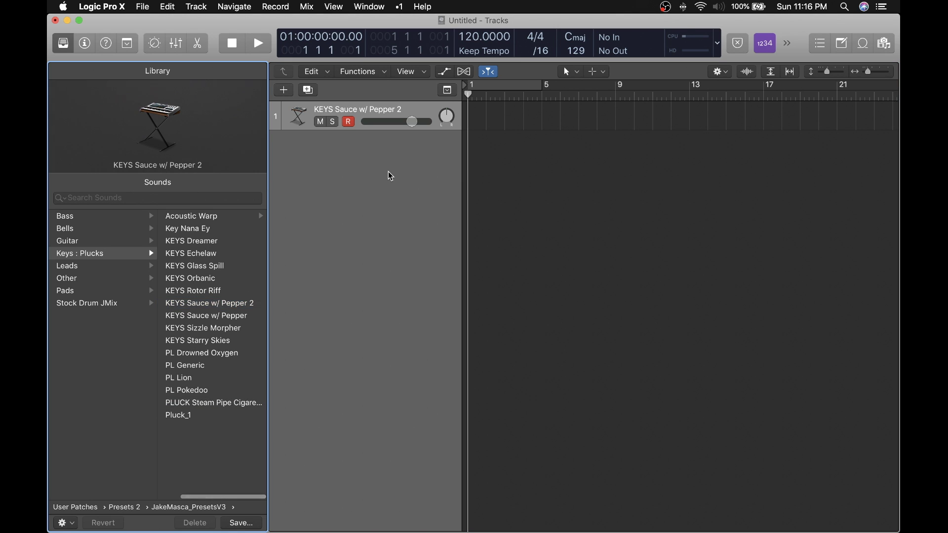
- Audition KEYS Sauce w/ Pepper 2 by playing chords with Musical Typing in the C3 and C2 octaves
{"action": "key", "text": "super+k"}
{"action": "key", "text": "z"}
{"action": "key", "text": "a"}
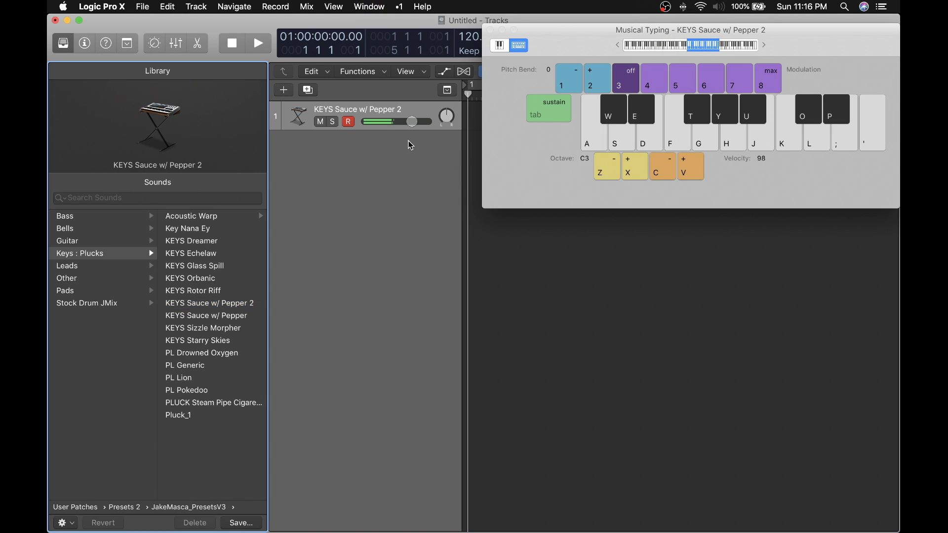
{"action": "key", "text": "a"}
{"action": "key", "text": "g"}
{"action": "key", "text": "l"}
{"action": "key", "text": "z"}
{"action": "key", "text": "a"}
{"action": "key", "text": "a"}
{"action": "key", "text": "u"}
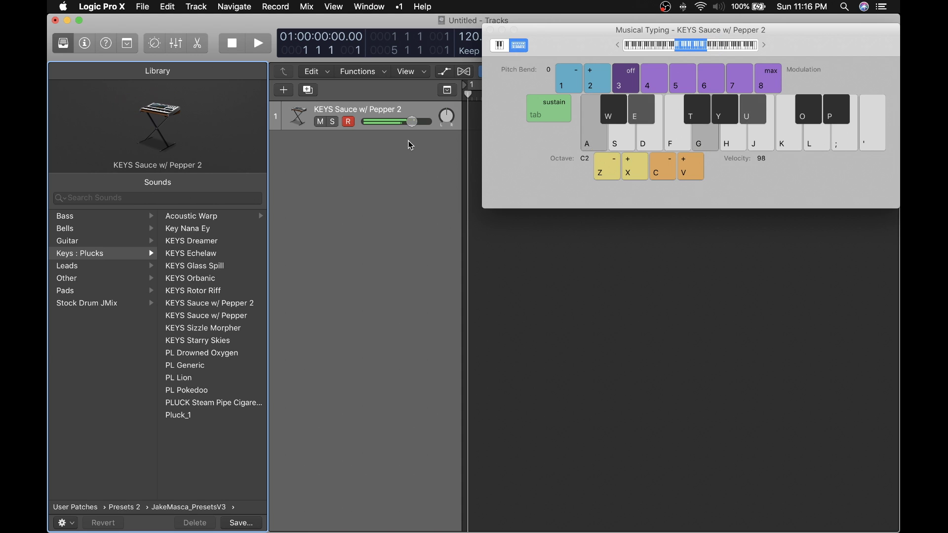
{"action": "key", "text": "f"}
{"action": "key", "text": "k"}
{"action": "key", "text": "f"}
{"action": "key", "text": "k"}
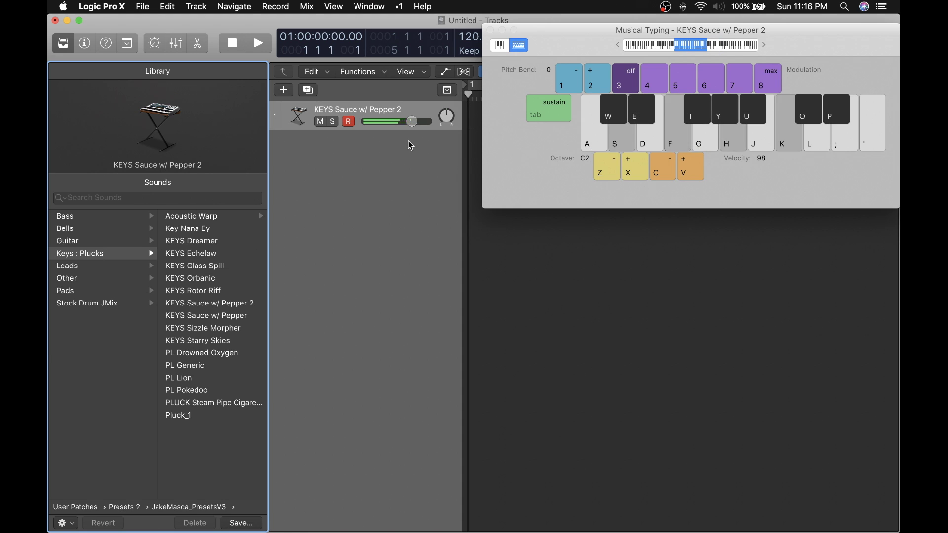
{"action": "key", "text": "a"}
{"action": "key", "text": "u"}
{"action": "key", "text": "x"}
{"action": "key", "text": "a"}
{"action": "key", "text": "g"}
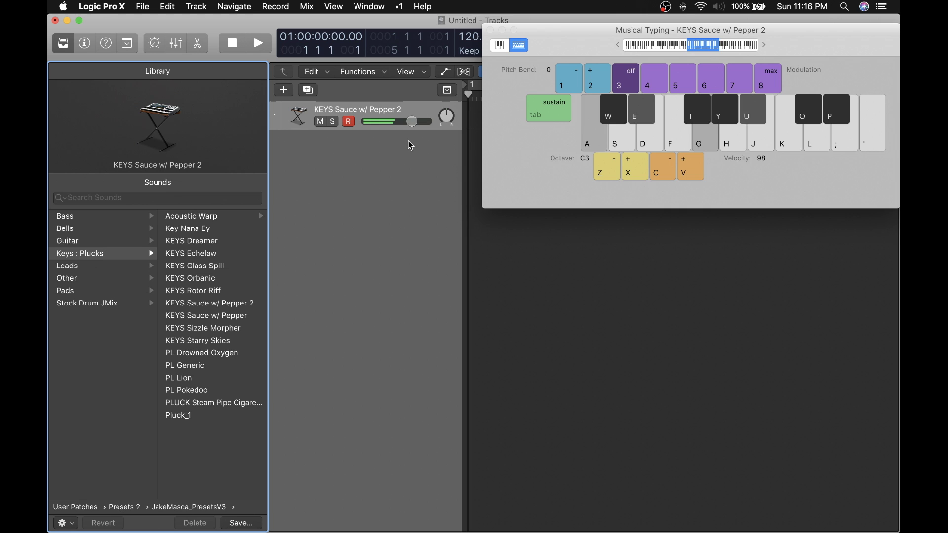
{"action": "key", "text": "s"}
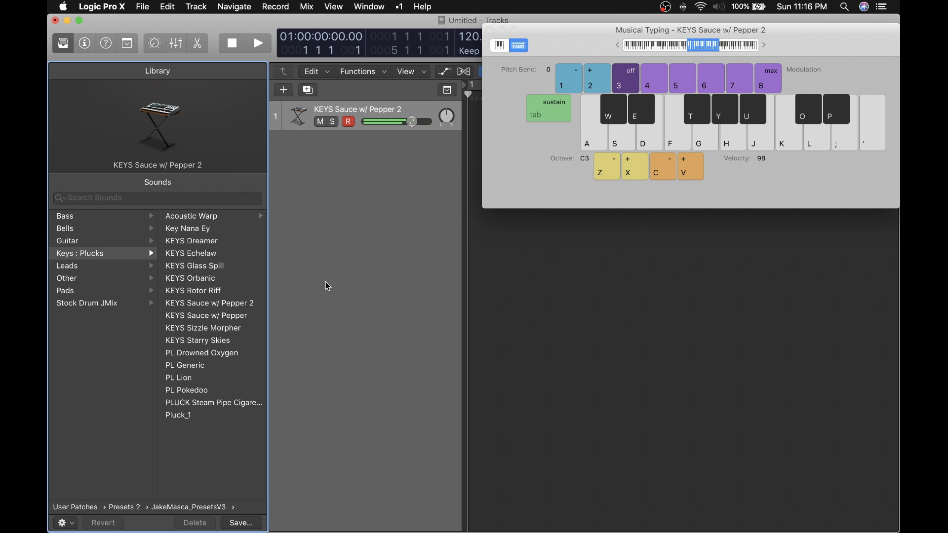
- Load the aKEYS Piano Radyo patch from Acoustic Warp and audition it with chords at octave C3
{"action": "left_click", "coordinate": [257, 218]}
{"action": "left_click", "coordinate": [231, 229]}
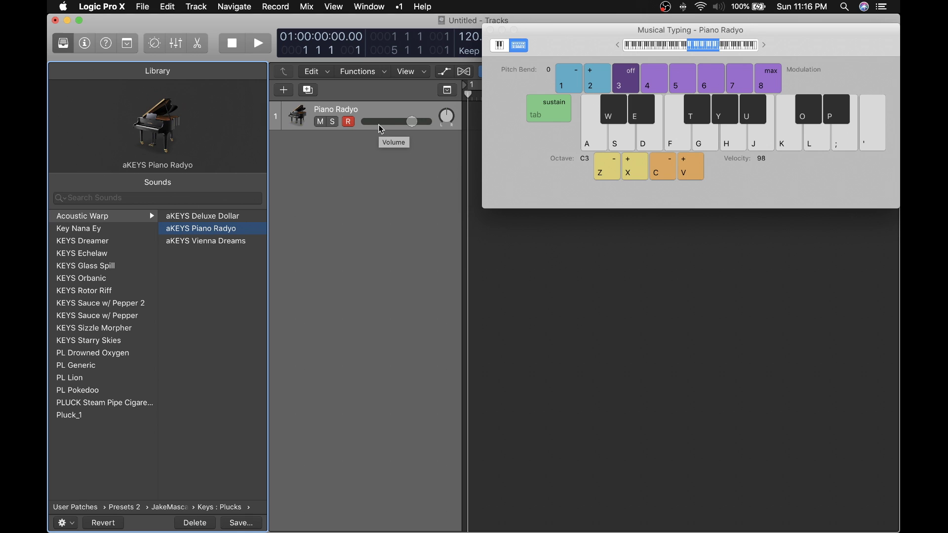
{"action": "key", "text": "a"}
{"action": "key", "text": "g"}
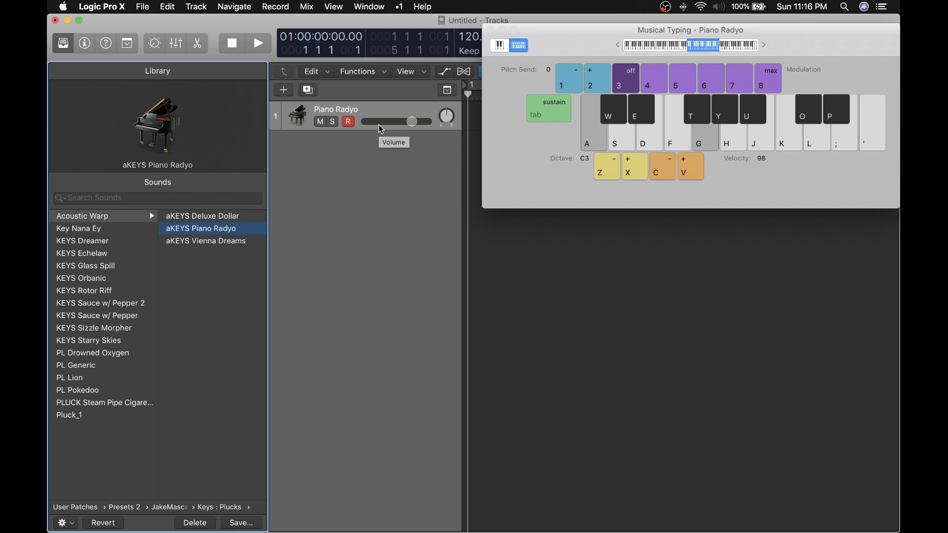
{"action": "key", "text": "e"}
{"action": "key", "text": "u"}
{"action": "key", "text": "l"}
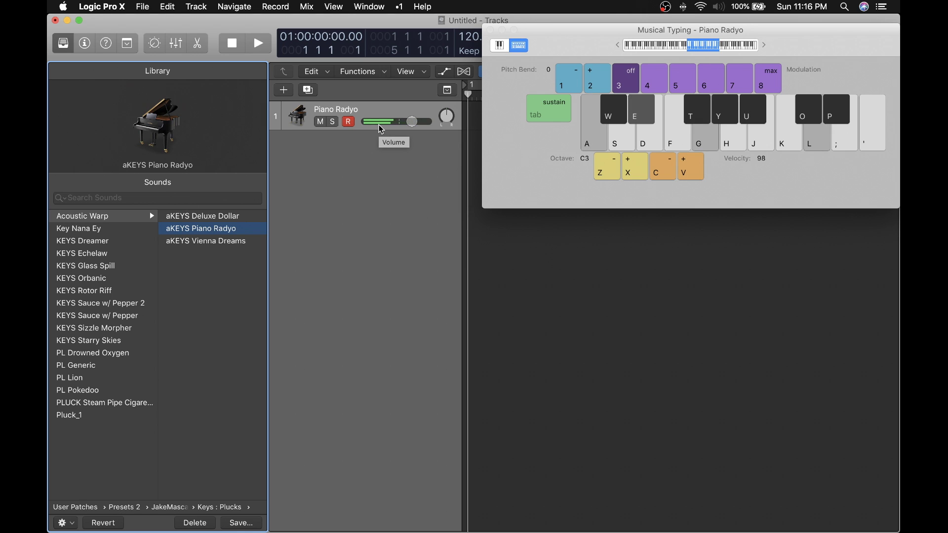
{"action": "key", "text": "s"}
{"action": "key", "text": "f"}
{"action": "key", "text": "h"}
{"action": "key", "text": "k"}
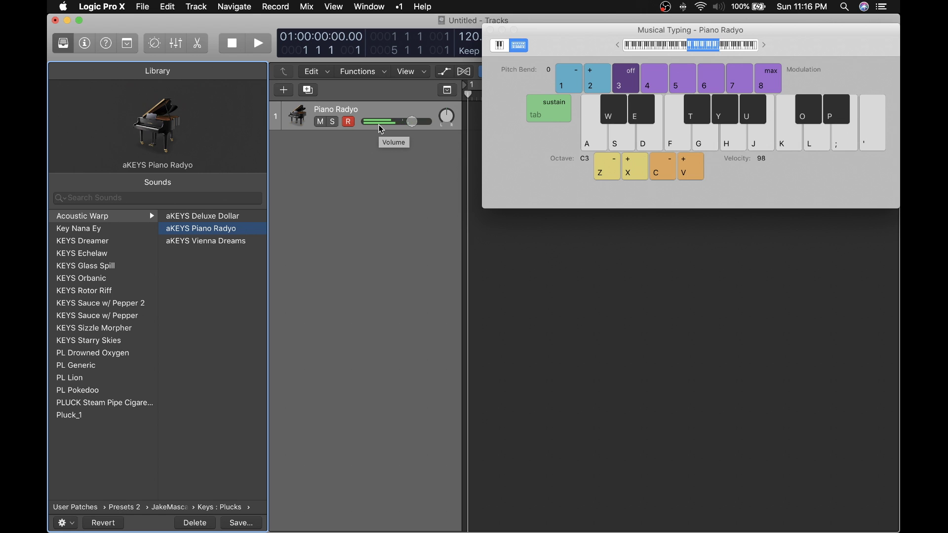
- Close the Musical Typing keyboard and quit Logic Pro X
{"action": "key", "text": "super+k"}
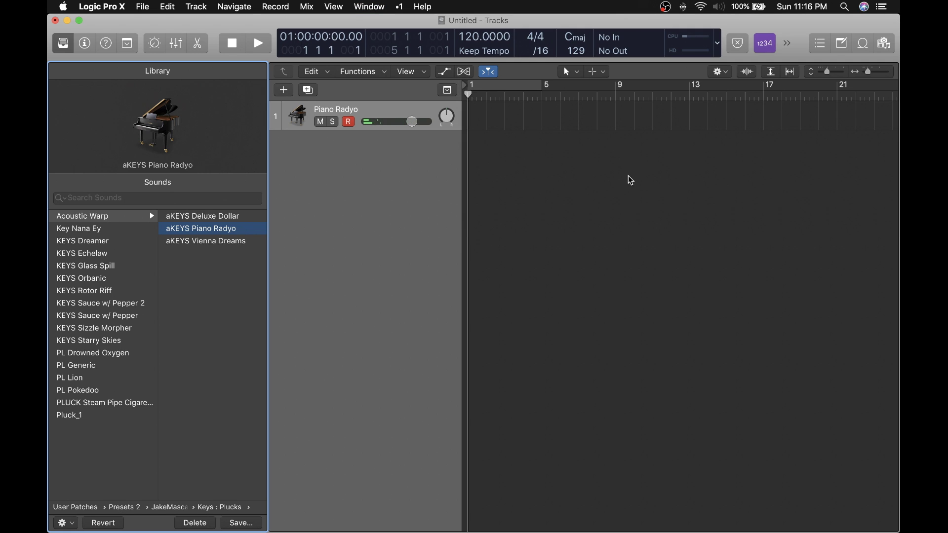
{"action": "key", "text": "super+q"}
{"action": "left_click", "coordinate": [441, 195]}
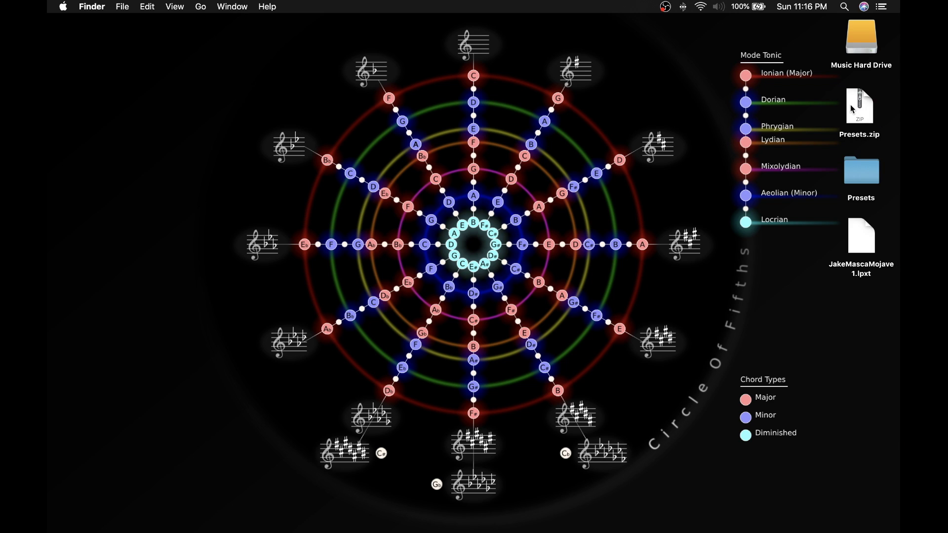
- Extract Presets.zip in an open area of the desktop and place the extracted Presets 2 folder below the archive
{"action": "left_click_drag", "start_coordinate": [851, 109], "coordinate": [609, 93]}
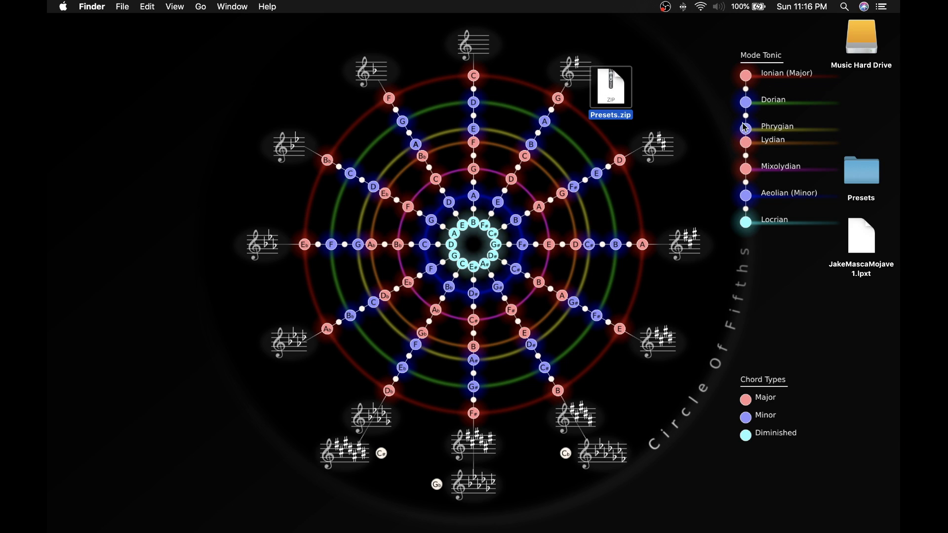
{"action": "double_click", "coordinate": [618, 94]}
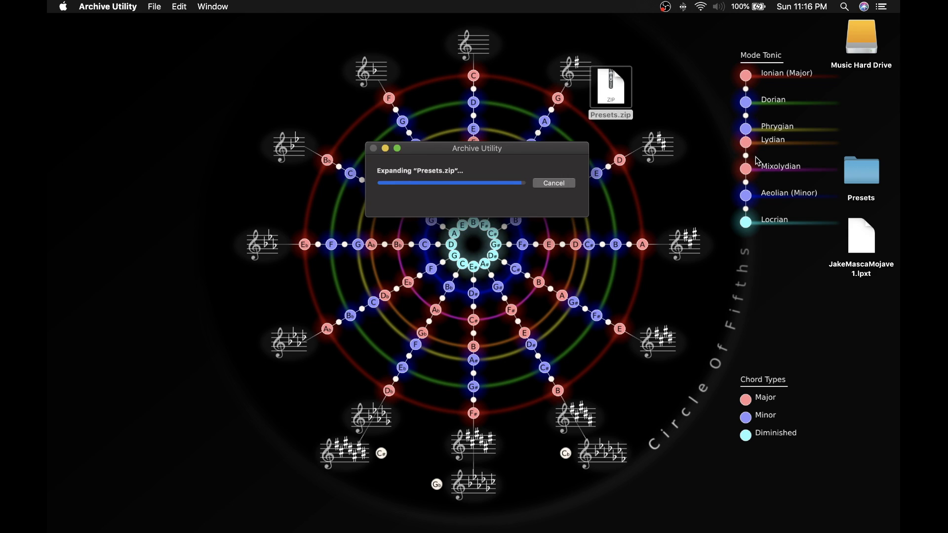
{"action": "left_click_drag", "start_coordinate": [637, 101], "coordinate": [641, 168]}
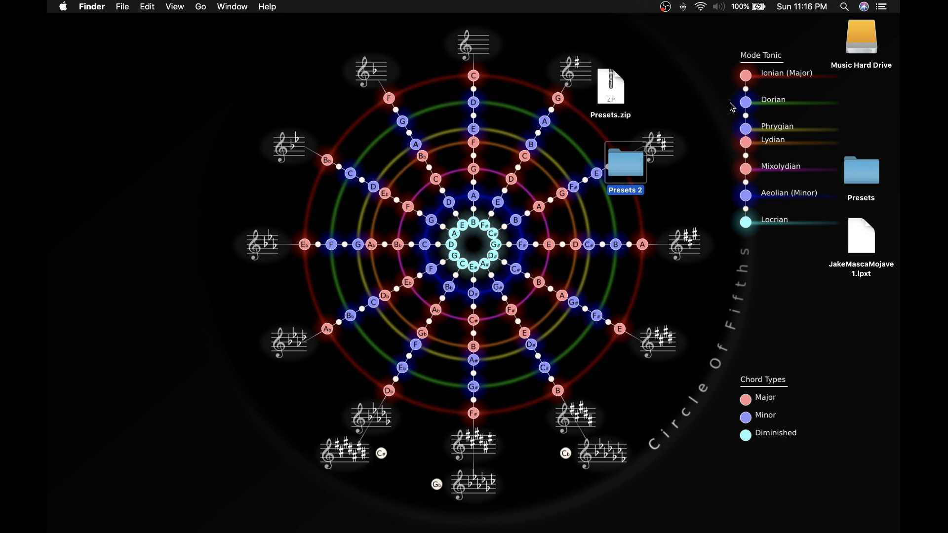
{"action": "left_click", "coordinate": [737, 89]}
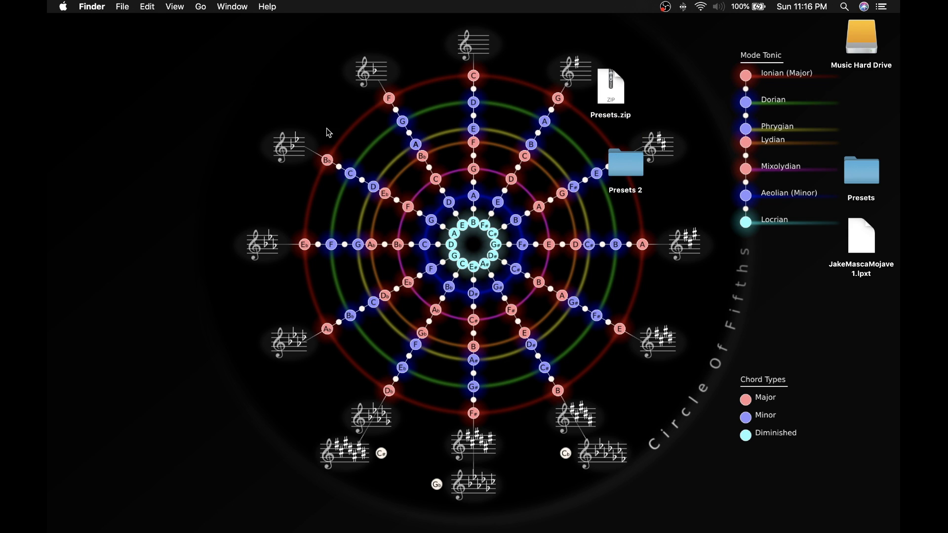
- Open the home folder in Finder and browse to Music > Audio Music Apps > Patches > Instrument
{"action": "key", "text": "super+shift+h"}
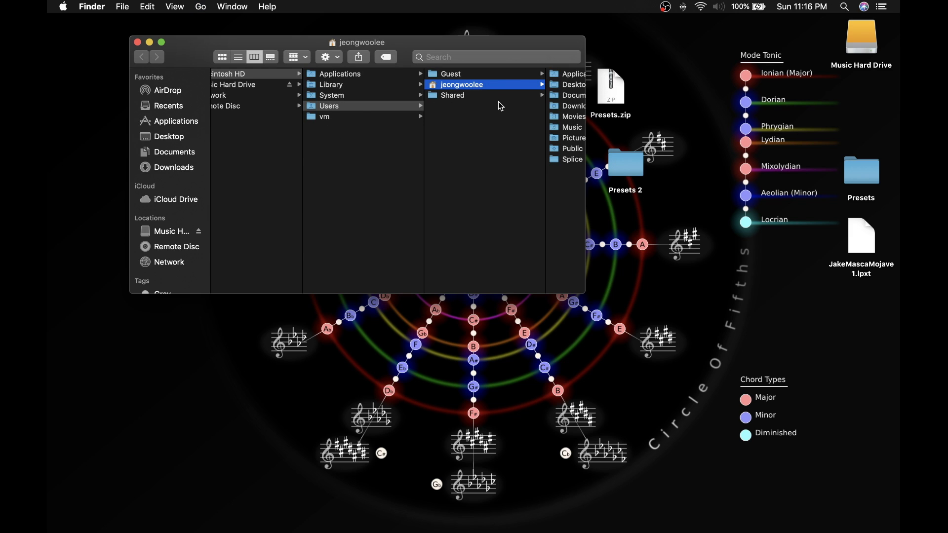
{"action": "scroll", "coordinate": [498, 101], "scroll_direction": "right", "scroll_amount": 3}
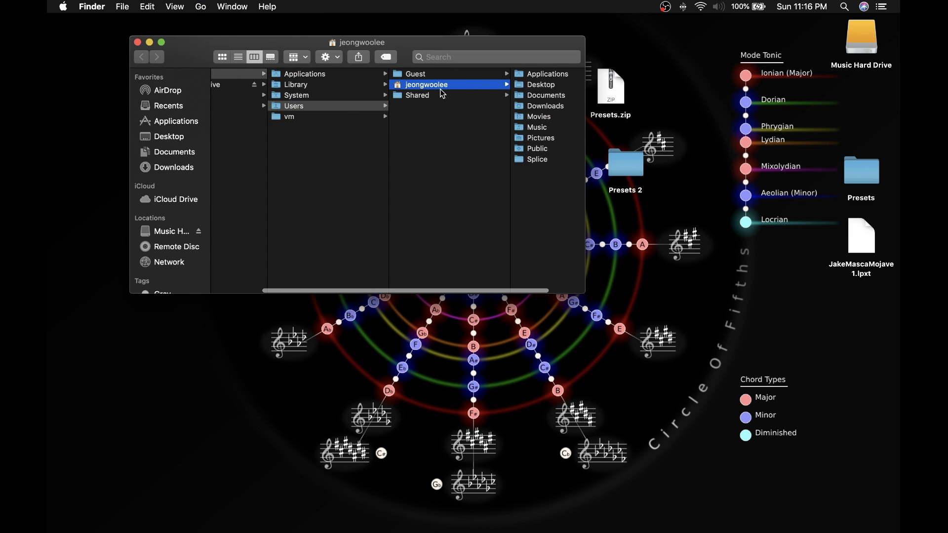
{"action": "left_click_drag", "start_coordinate": [430, 43], "coordinate": [434, 71]}
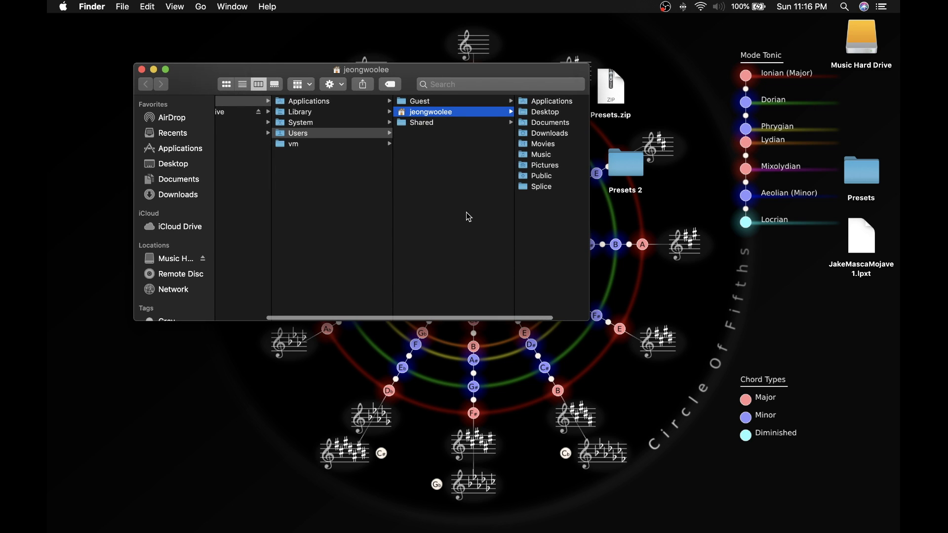
{"action": "left_click", "coordinate": [534, 156]}
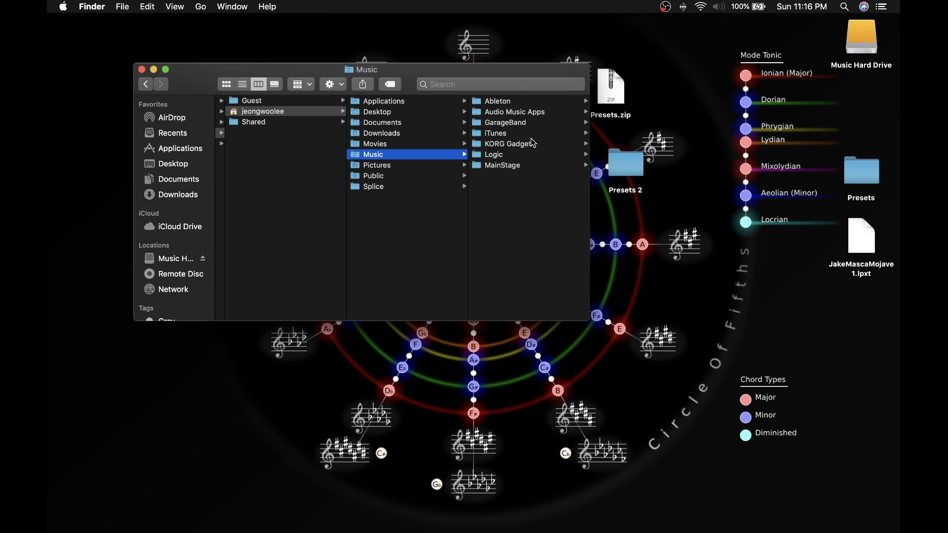
{"action": "left_click", "coordinate": [518, 112]}
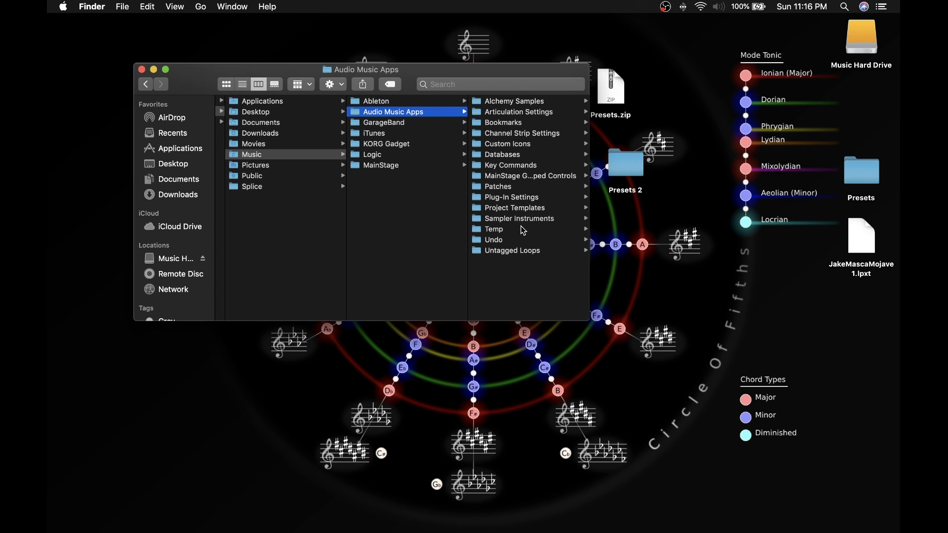
{"action": "left_click", "coordinate": [518, 187]}
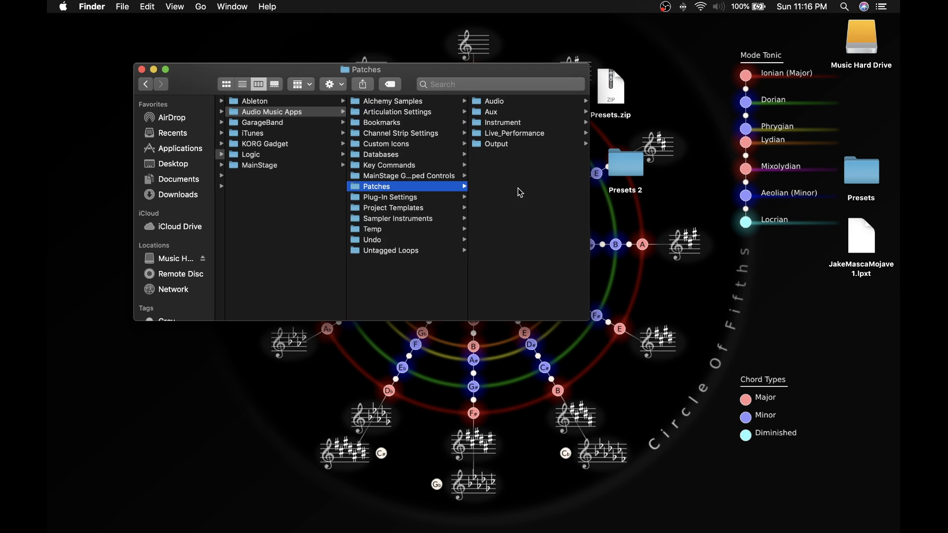
{"action": "left_click", "coordinate": [519, 123]}
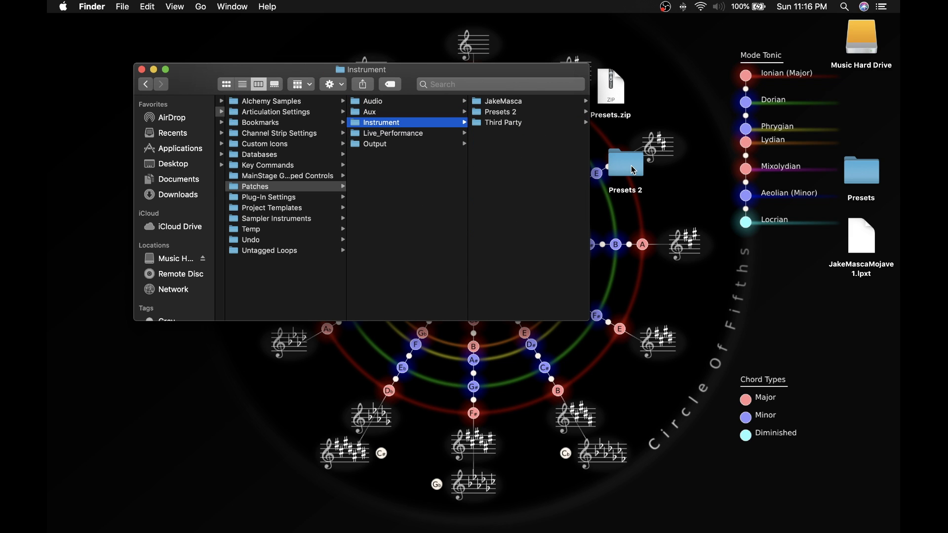
- Move the Presets 2 folder on the desktop away from the Finder window and close that window
{"action": "left_click_drag", "start_coordinate": [633, 171], "coordinate": [686, 147]}
{"action": "left_click", "coordinate": [545, 161]}
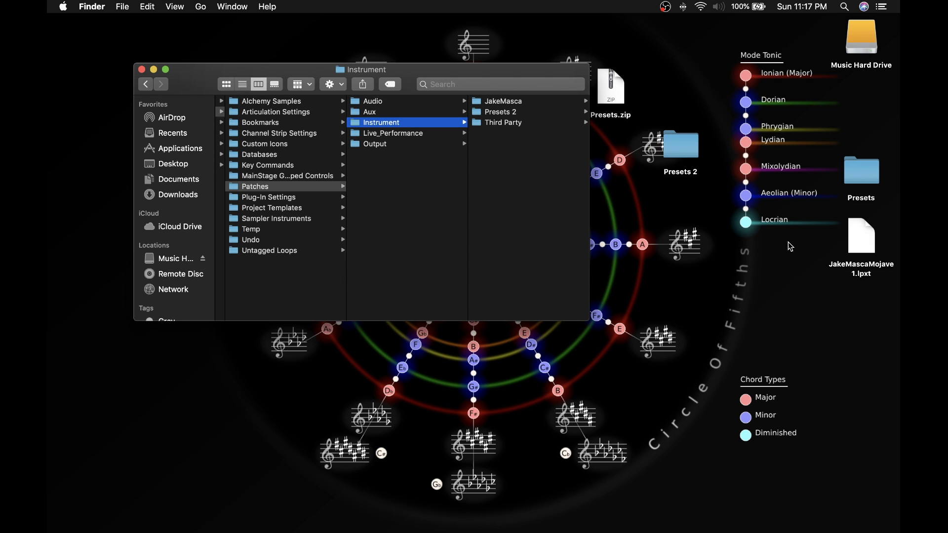
{"action": "key", "text": "super+w"}
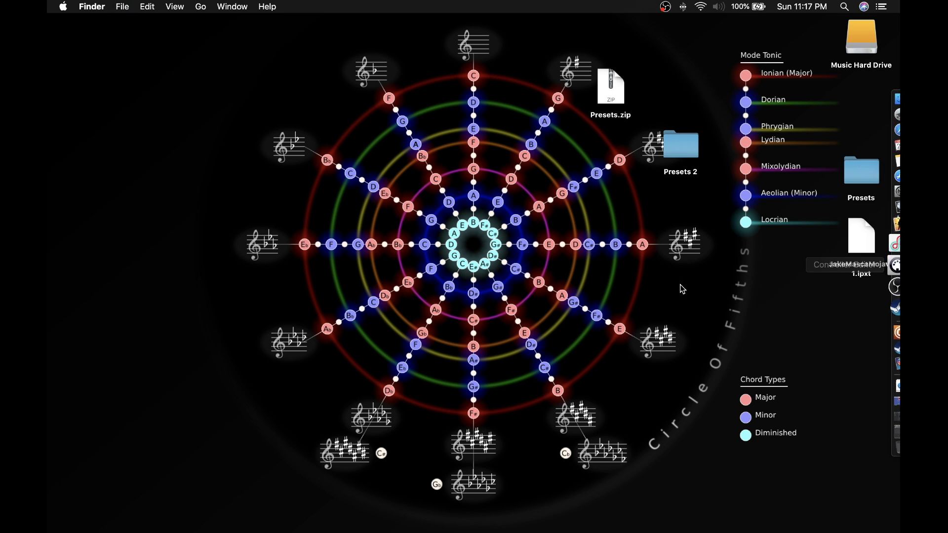
{"action": "mouse_move", "coordinate": [886, 341]}
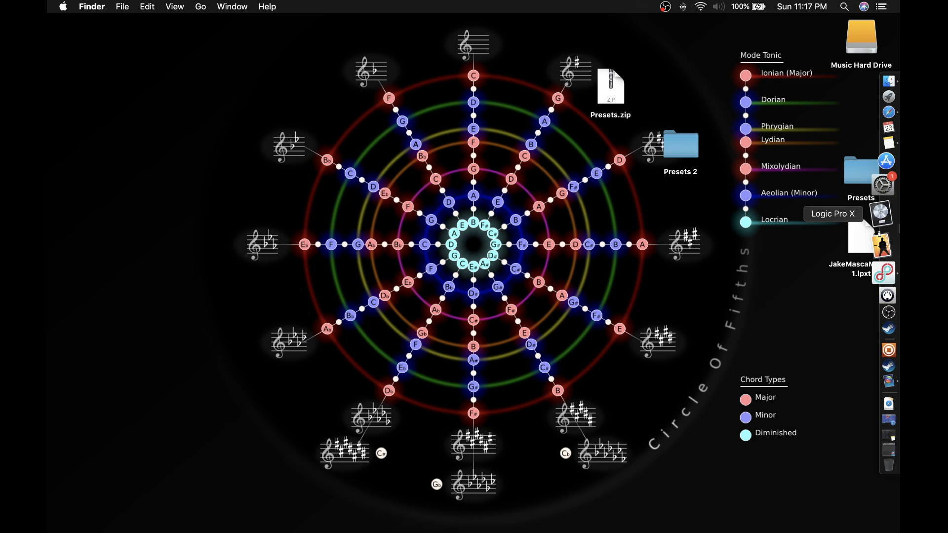
- Open LPXColorizer, and launch Logic Pro X to view its default interface colours before leaving it again
{"action": "left_click", "coordinate": [888, 350]}
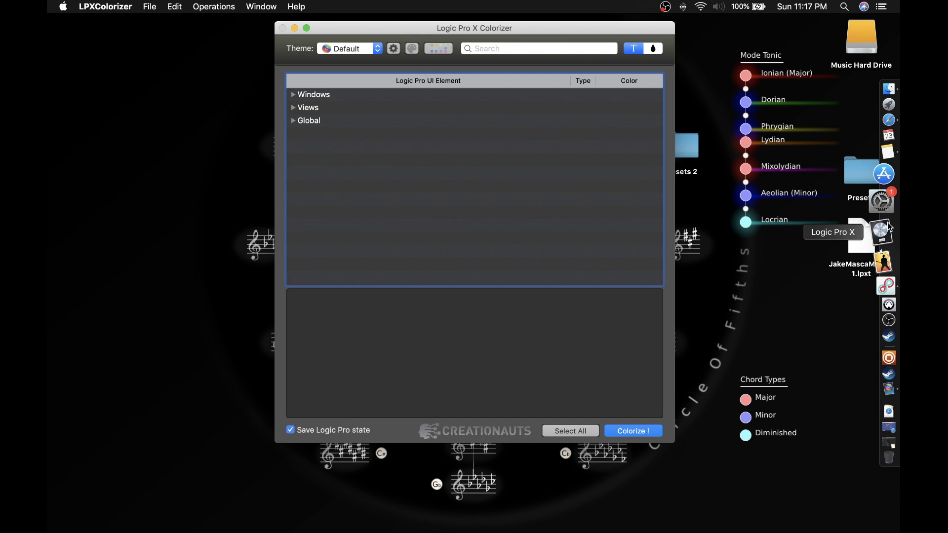
{"action": "left_click", "coordinate": [891, 231]}
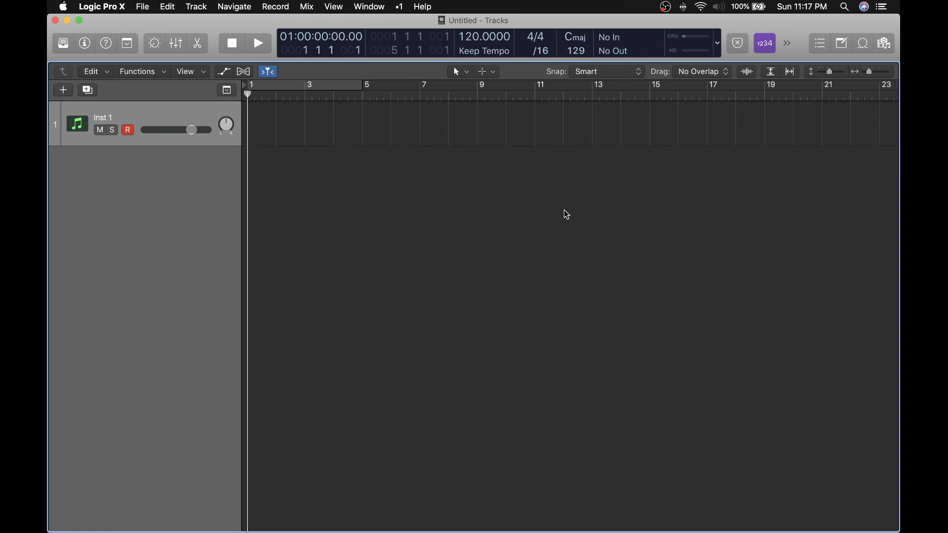
{"action": "scroll", "coordinate": [427, 213], "scroll_direction": "down", "scroll_amount": 3}
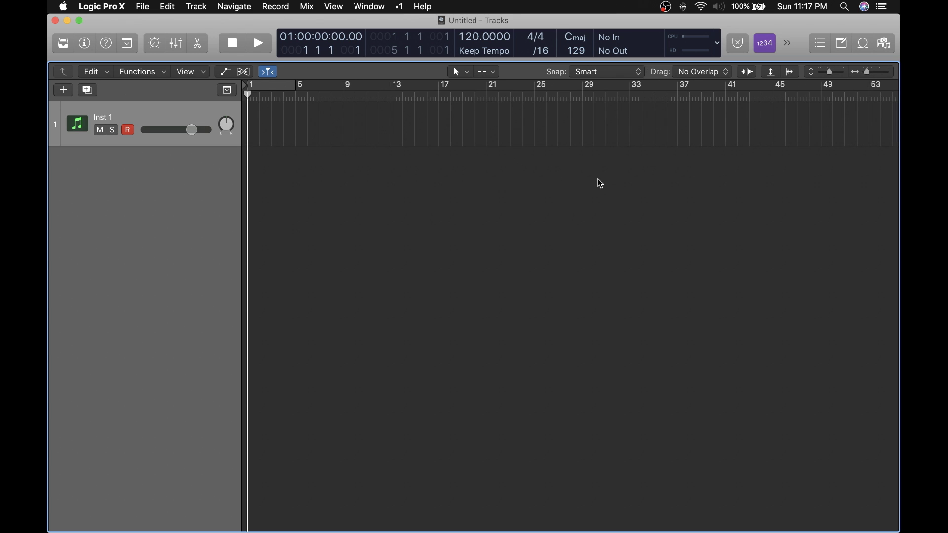
{"action": "key", "text": "super+h"}
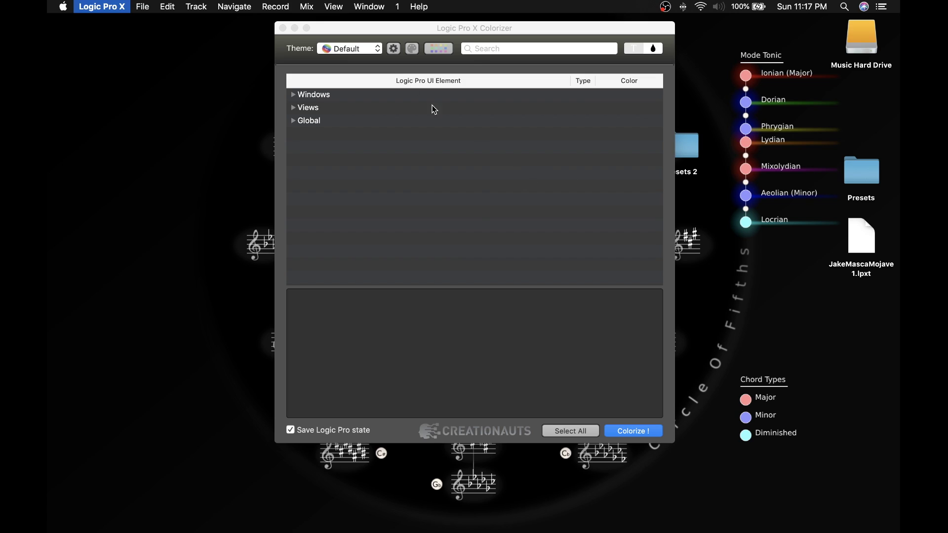
- Choose the original Dark Mode Mojave theme rather than its Copy1 version and colorize Logic Pro X with it
{"action": "left_click", "coordinate": [371, 47]}
{"action": "scroll", "coordinate": [418, 284], "scroll_direction": "down", "scroll_amount": 1}
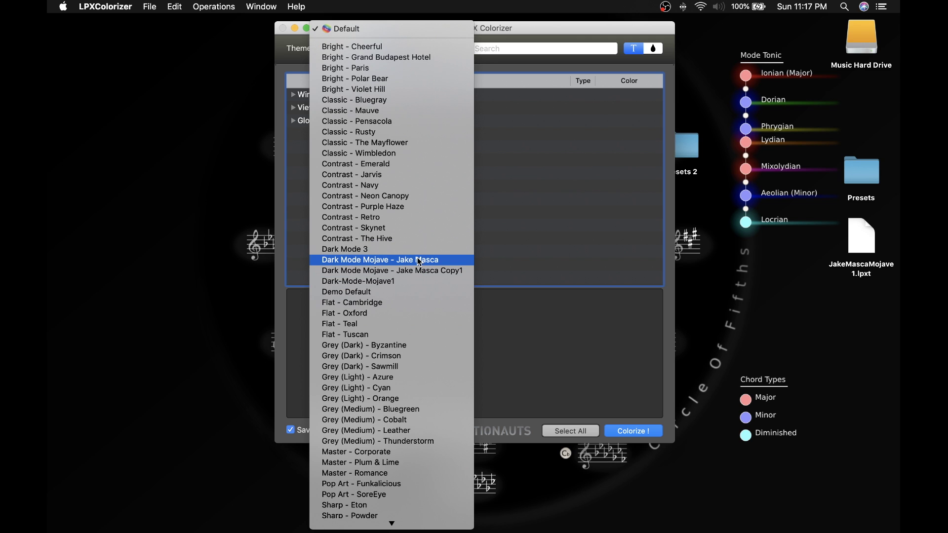
{"action": "left_click", "coordinate": [417, 261]}
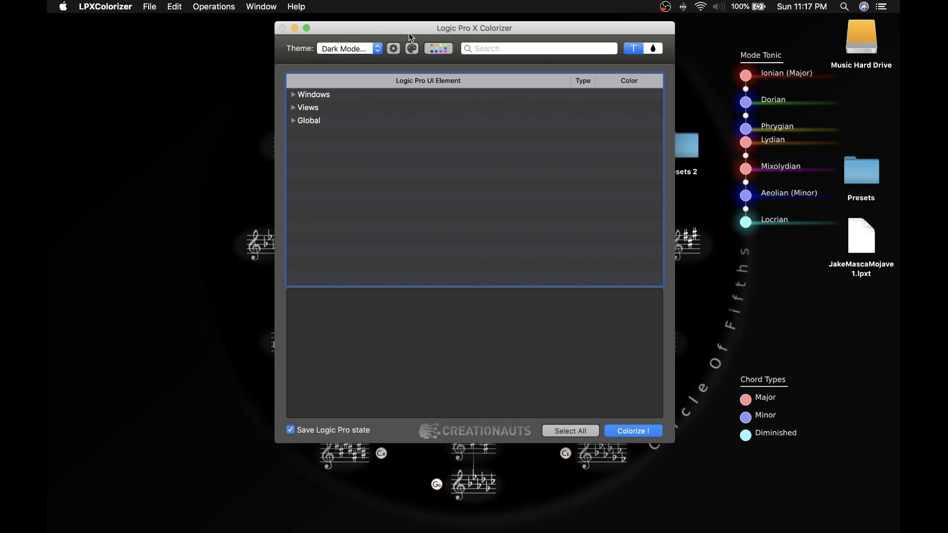
{"action": "left_click", "coordinate": [348, 47]}
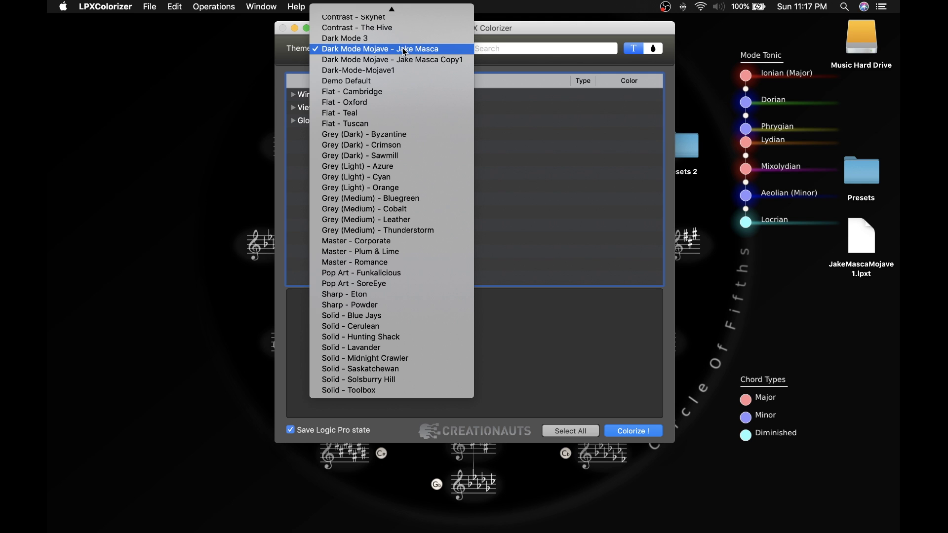
{"action": "left_click", "coordinate": [404, 49]}
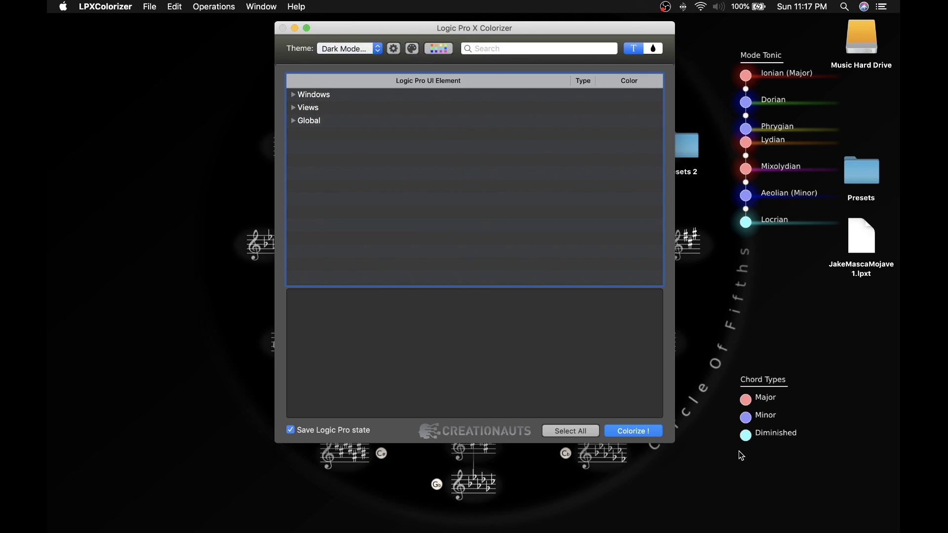
{"action": "left_click", "coordinate": [650, 429]}
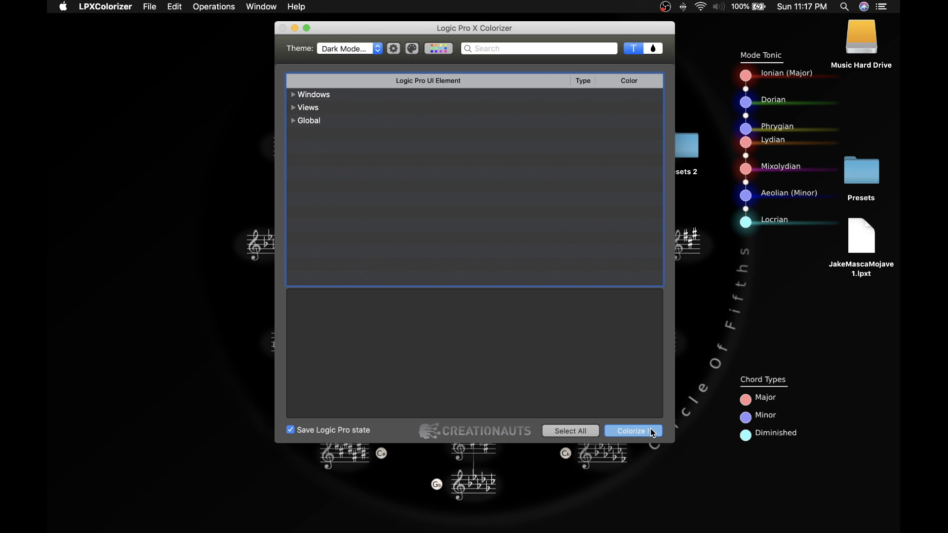
- Launch Logic Pro X and open the recent project Testing.logicx, closing the untitled project
{"action": "mouse_move", "coordinate": [895, 274]}
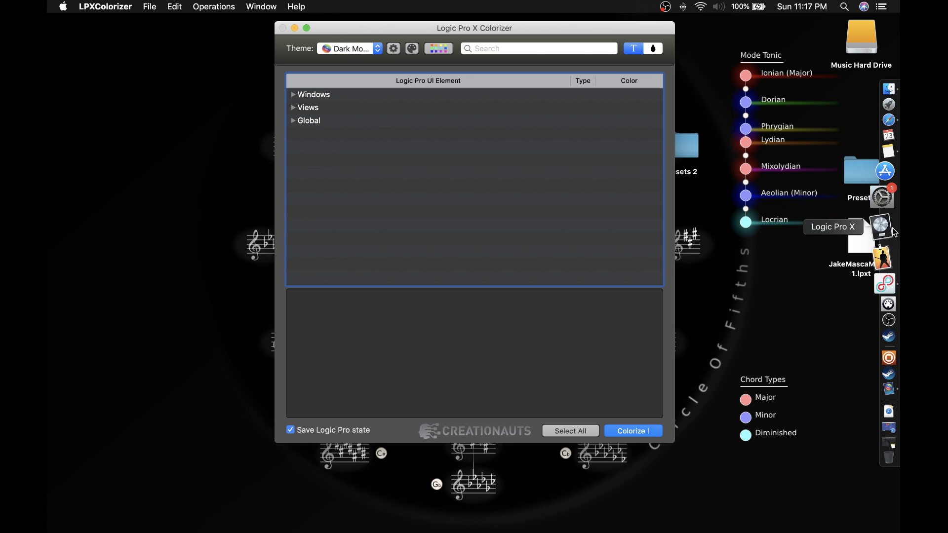
{"action": "left_click", "coordinate": [894, 231]}
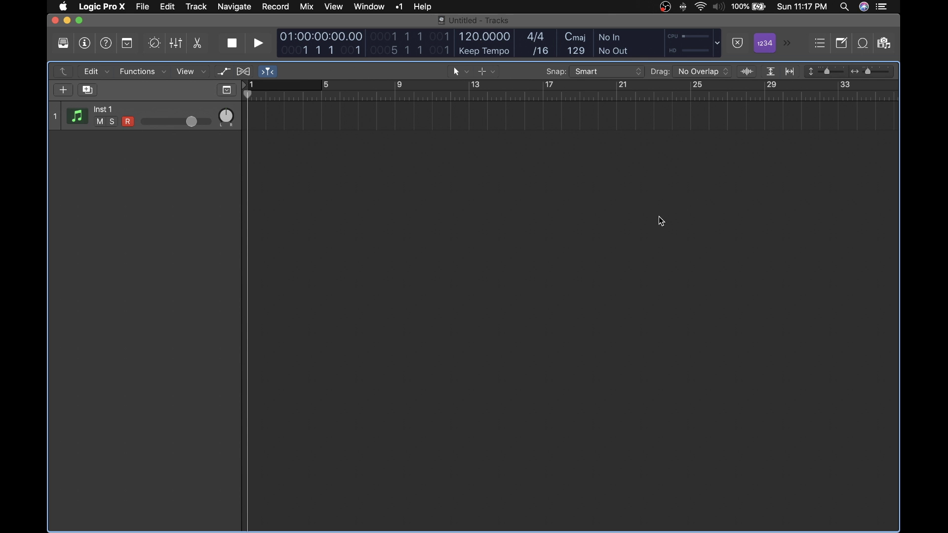
{"action": "right_click", "coordinate": [882, 226]}
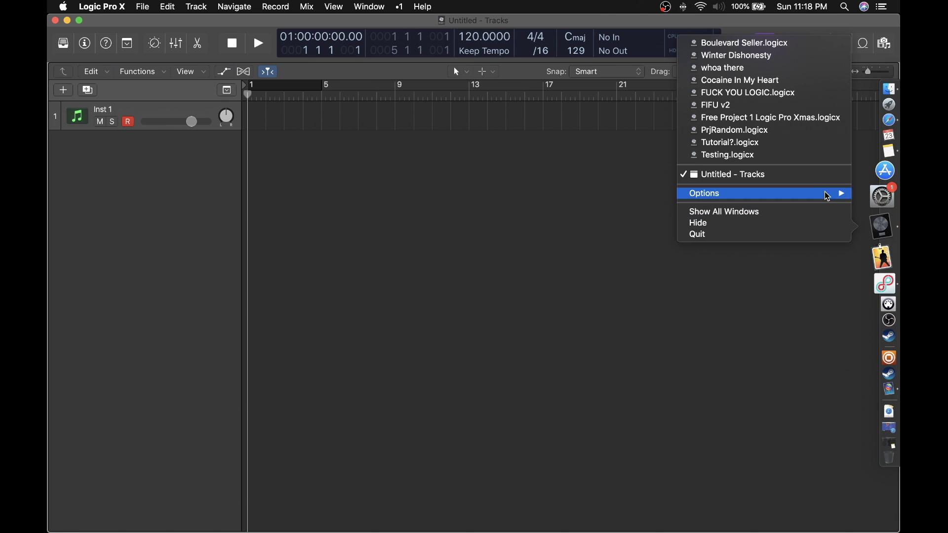
{"action": "left_click", "coordinate": [795, 152]}
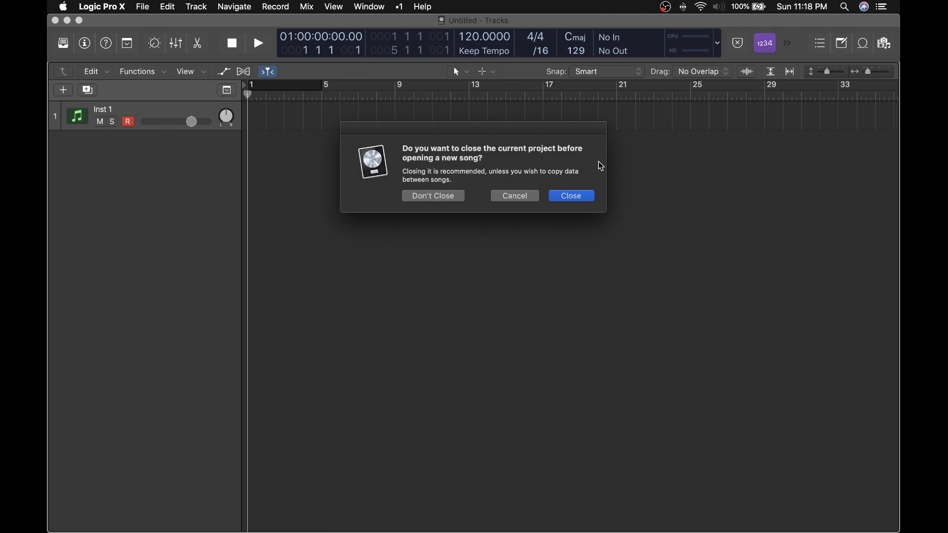
{"action": "key", "text": "Return"}
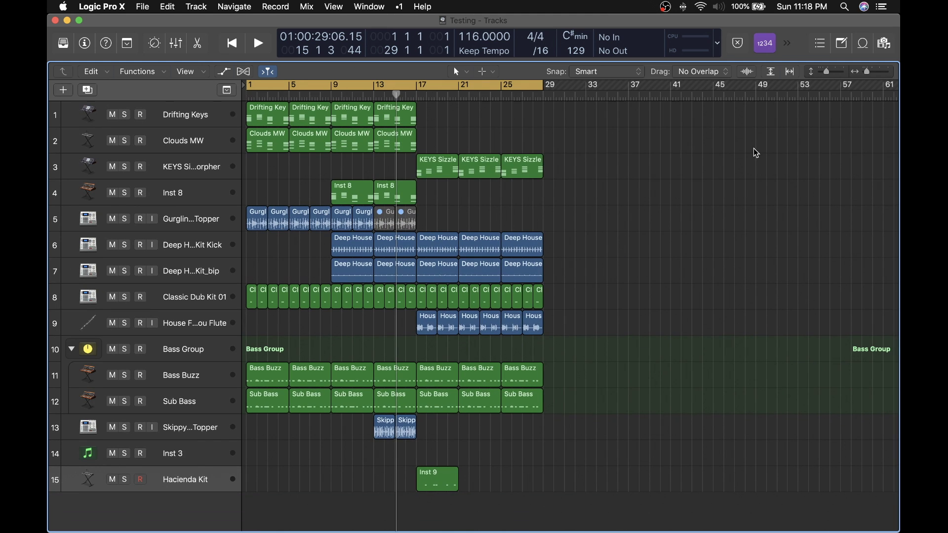
- Set the cycle range to bars 17 to 29, spanning the KEYS Sizzle Morpher regions, and clear the region selection
{"action": "left_click_drag", "start_coordinate": [628, 158], "coordinate": [437, 169]}
{"action": "key", "text": "z"}
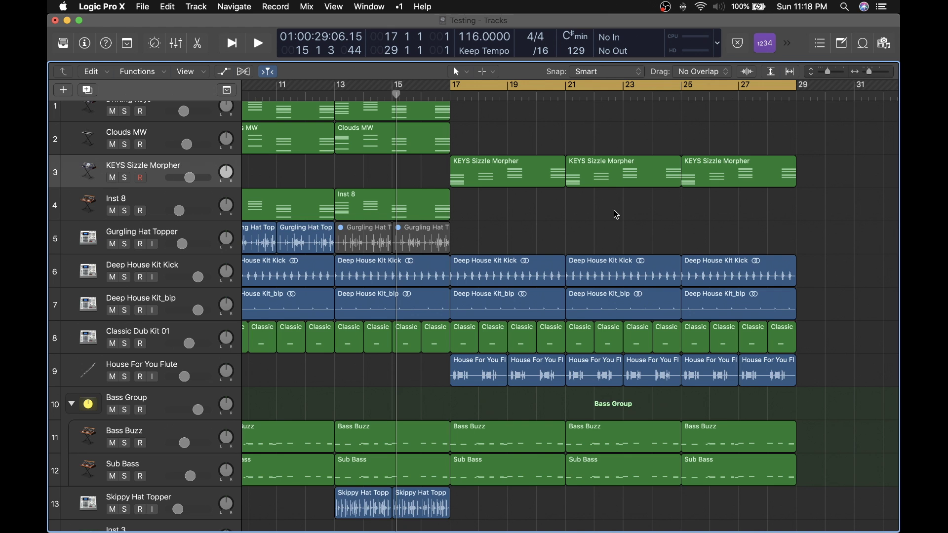
{"action": "key", "text": "z"}
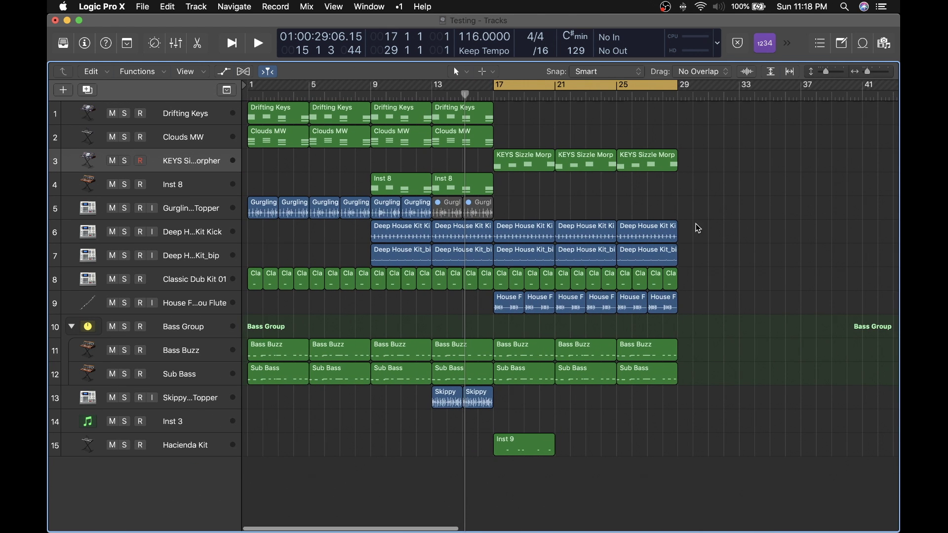
{"action": "left_click_drag", "start_coordinate": [718, 464], "coordinate": [519, 137]}
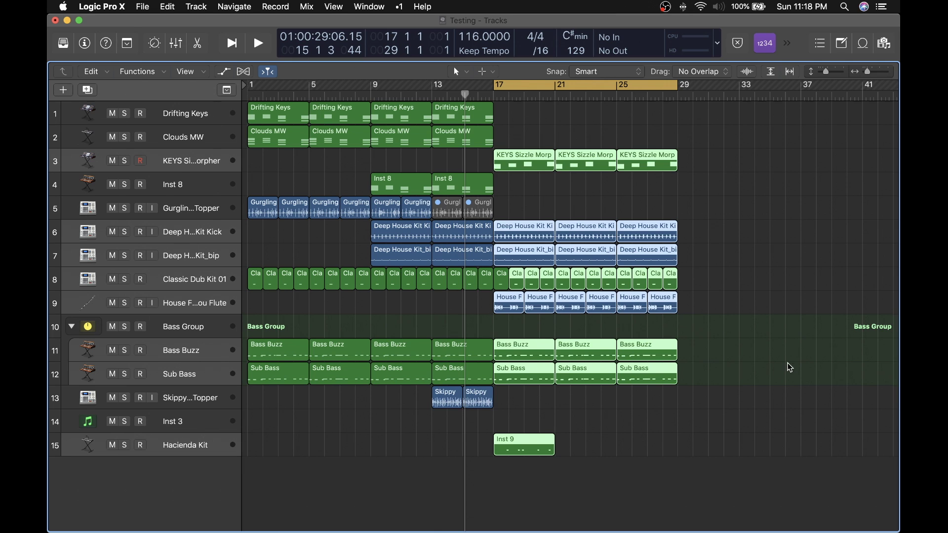
{"action": "left_click", "coordinate": [775, 291]}
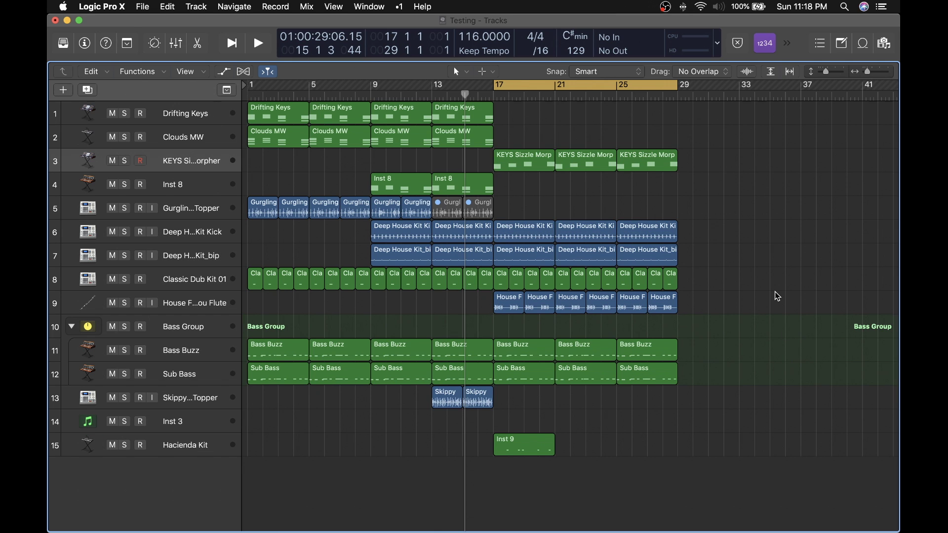
- Play the cycled section, view the Sub Bass channel in the mixer during playback, and stop playback
{"action": "key", "text": "space"}
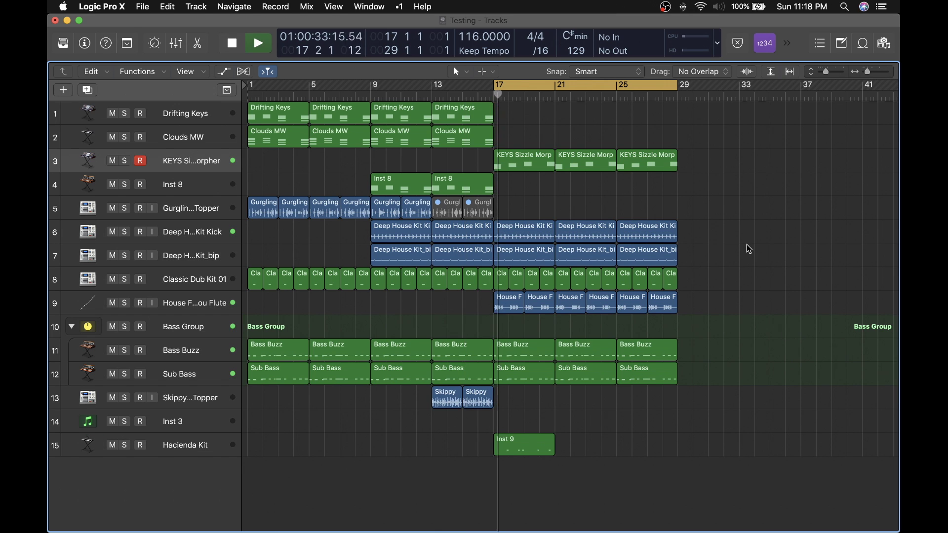
{"action": "left_click", "coordinate": [215, 372]}
{"action": "key", "text": "x"}
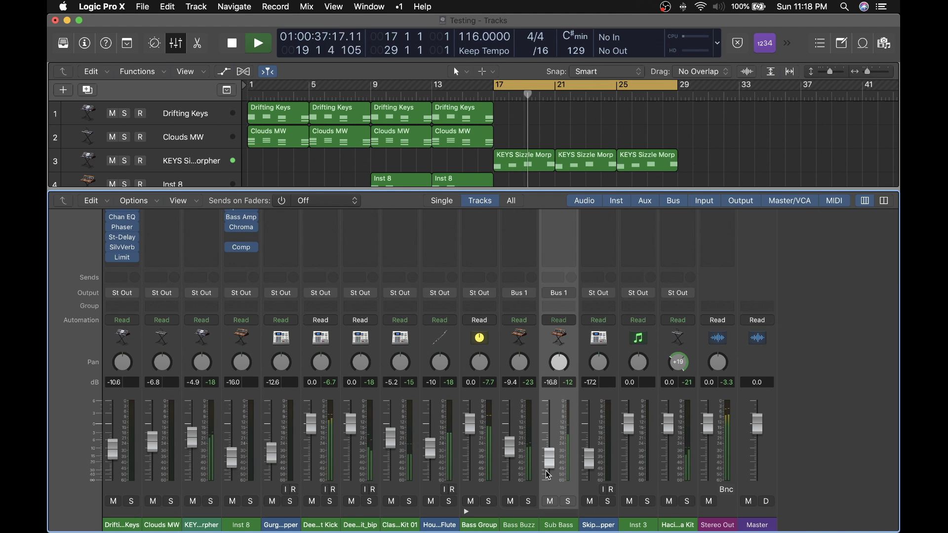
{"action": "key", "text": "x"}
{"action": "left_click", "coordinate": [708, 173]}
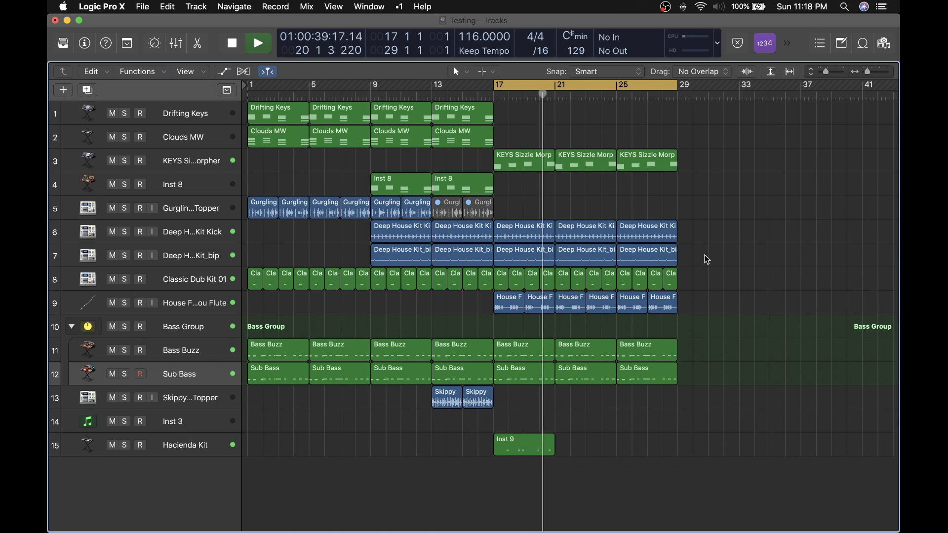
{"action": "key", "text": "space"}
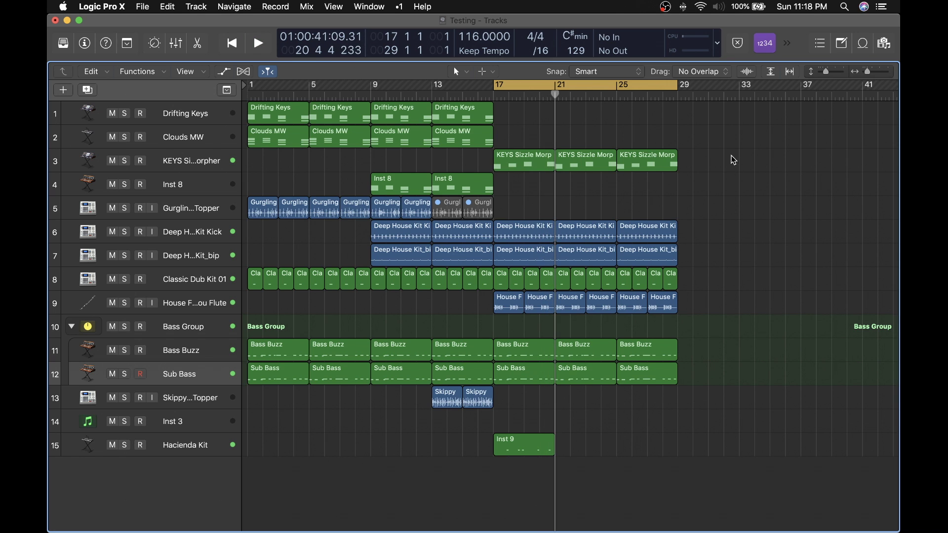
- Restore the Creationauts page in Safari and review the LPX Colorizer free trial and license options
{"action": "mouse_move", "coordinate": [889, 329]}
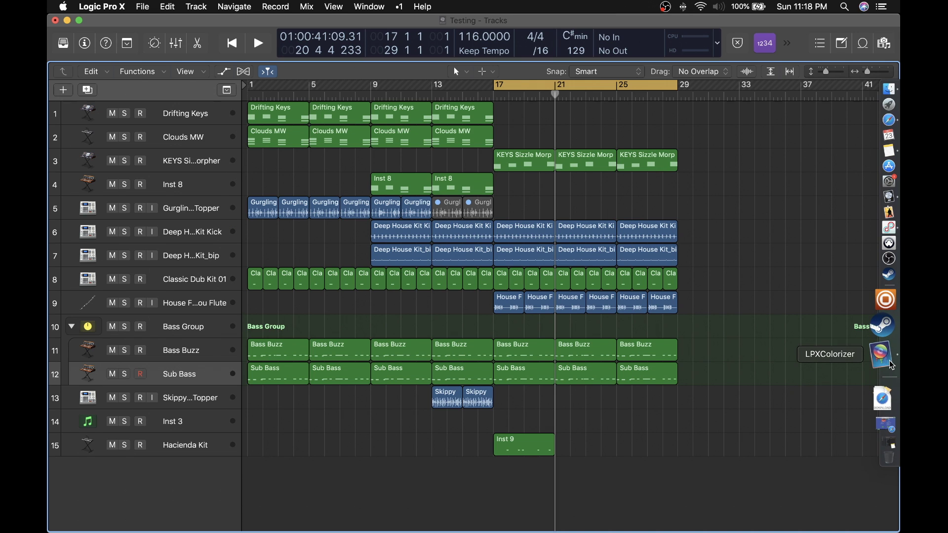
{"action": "left_click", "coordinate": [887, 395]}
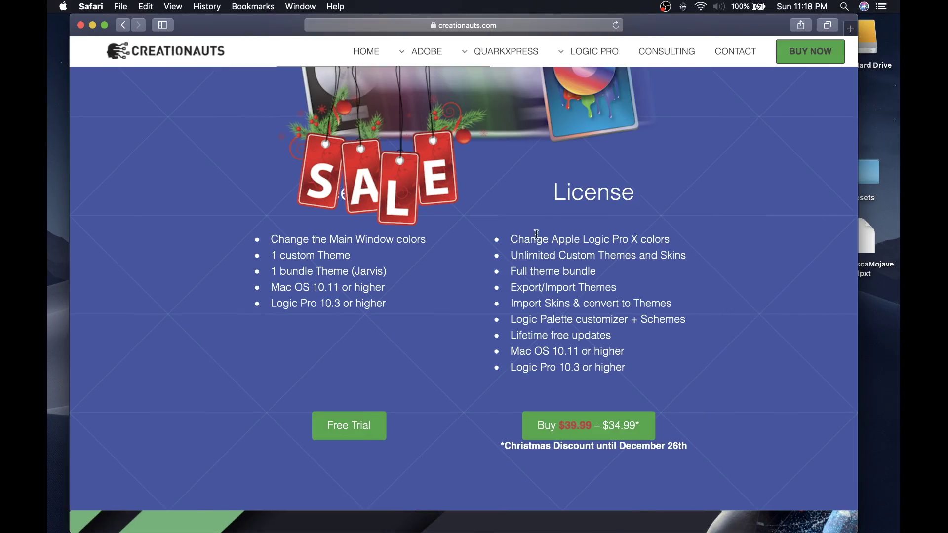
{"action": "scroll", "coordinate": [709, 333], "scroll_direction": "up", "scroll_amount": 15}
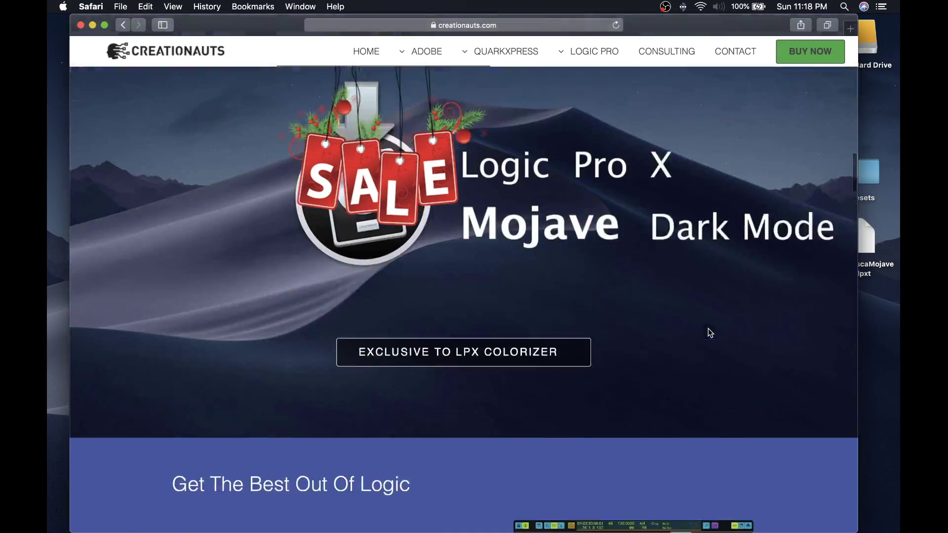
{"action": "scroll", "coordinate": [710, 332], "scroll_direction": "up", "scroll_amount": 15}
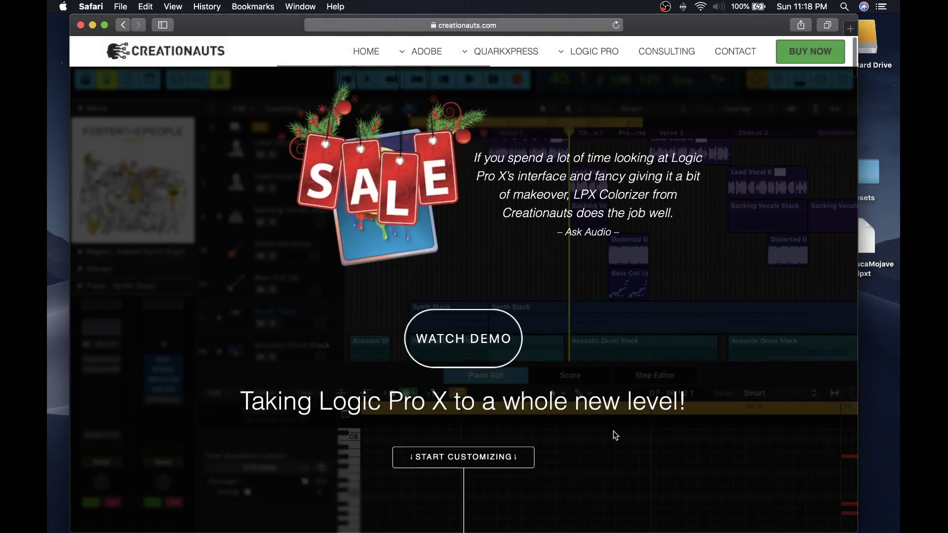
{"action": "scroll", "coordinate": [615, 436], "scroll_direction": "down", "scroll_amount": 10}
{"action": "left_click", "coordinate": [814, 48]}
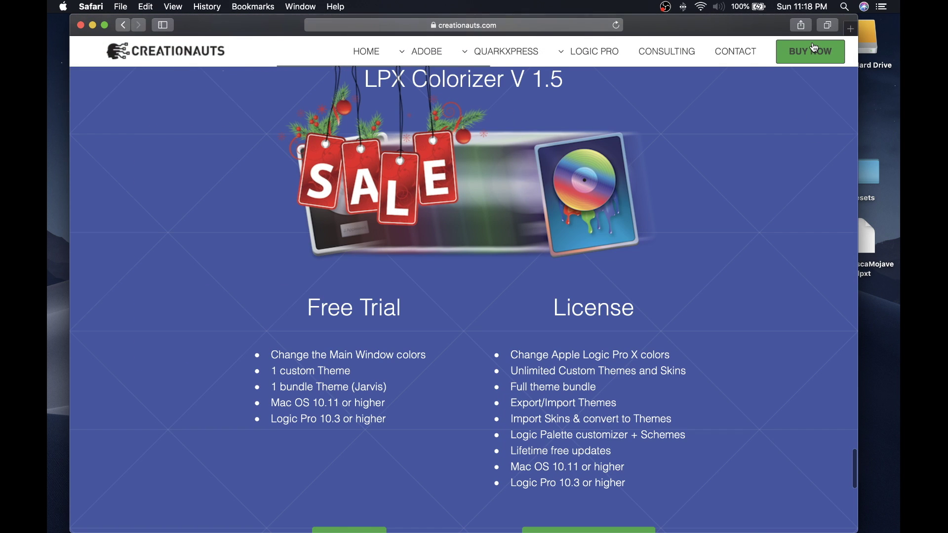
{"action": "scroll", "coordinate": [630, 262], "scroll_direction": "down", "scroll_amount": 3}
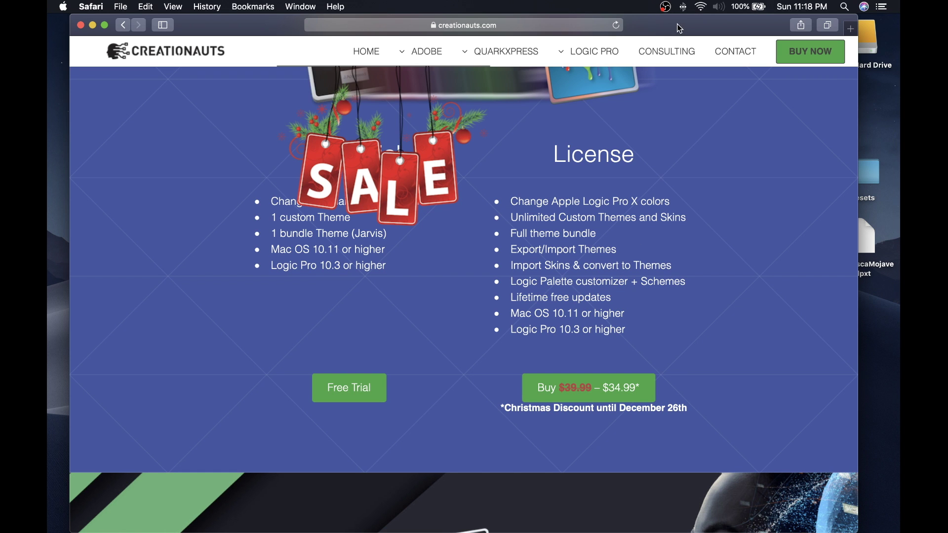
- Move the Creationauts browser window lower on the desktop and minimize it
{"action": "left_click_drag", "start_coordinate": [679, 26], "coordinate": [721, 144]}
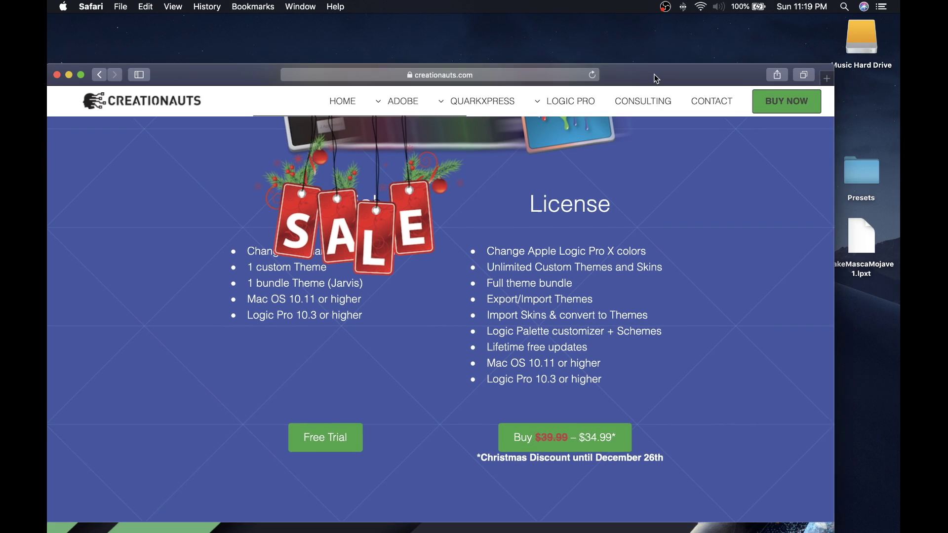
{"action": "left_click_drag", "start_coordinate": [657, 80], "coordinate": [649, 70]}
{"action": "key", "text": "super+m"}
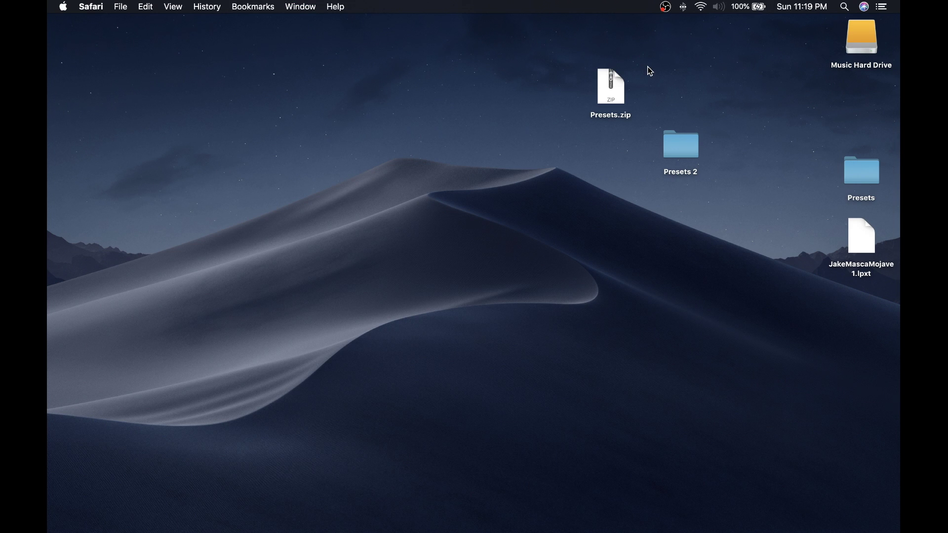